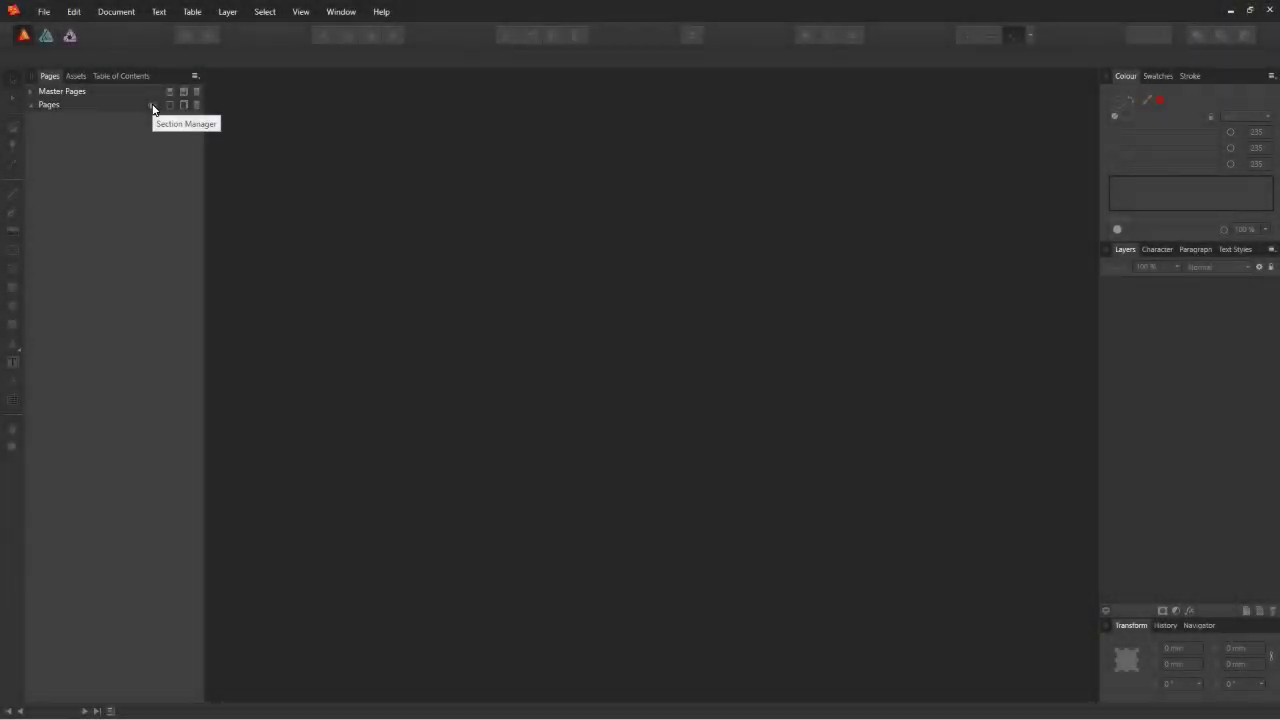
Step: Create a new Print document using the A4 page preset
left_click(44, 11)
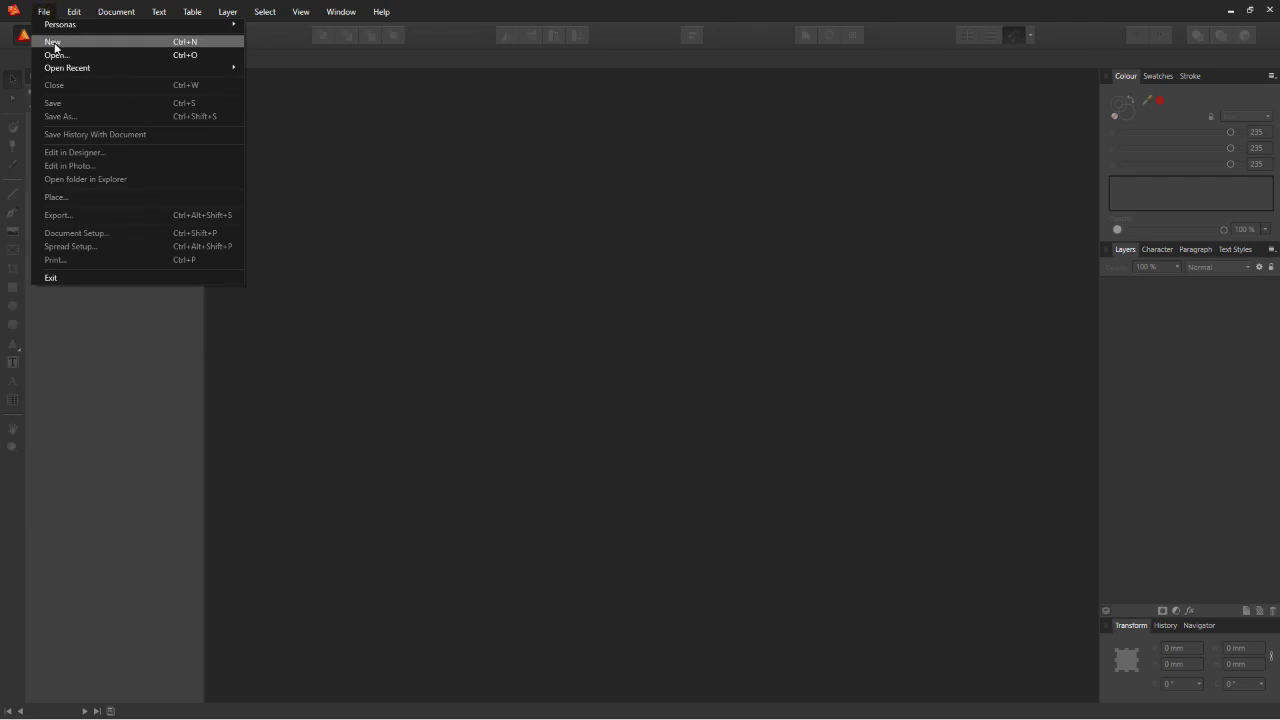
left_click(53, 42)
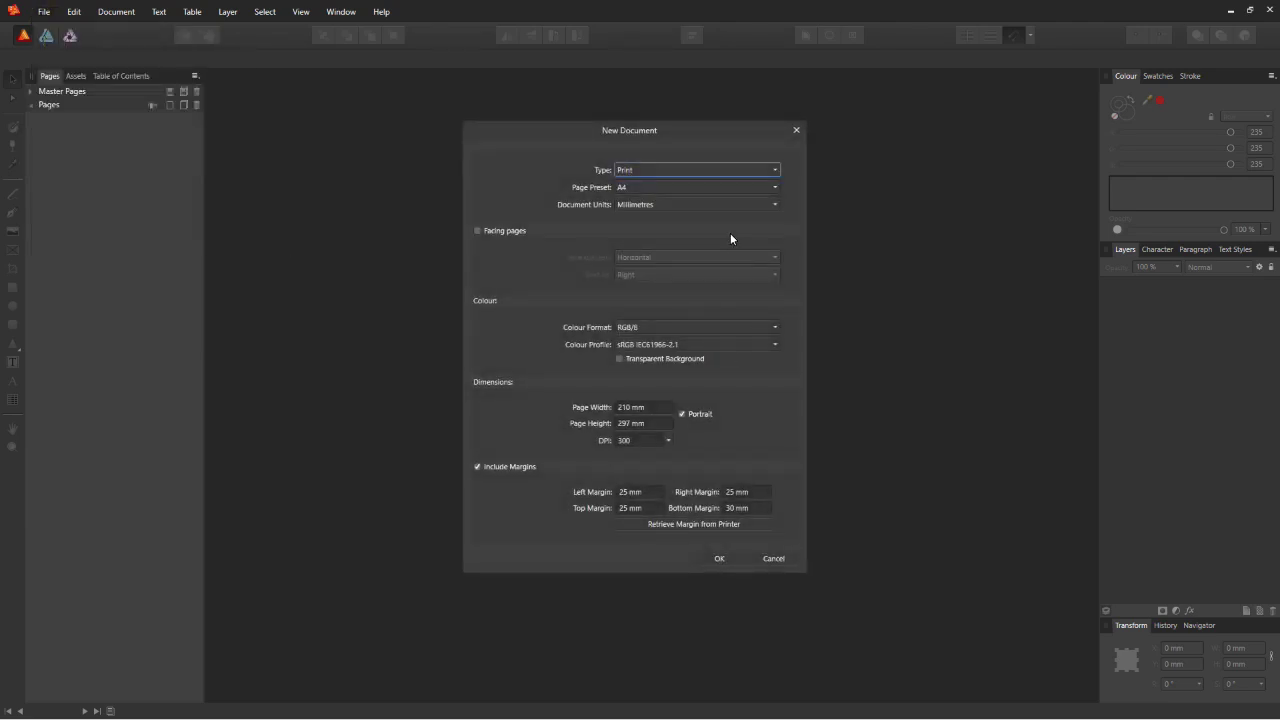
left_click(747, 170)
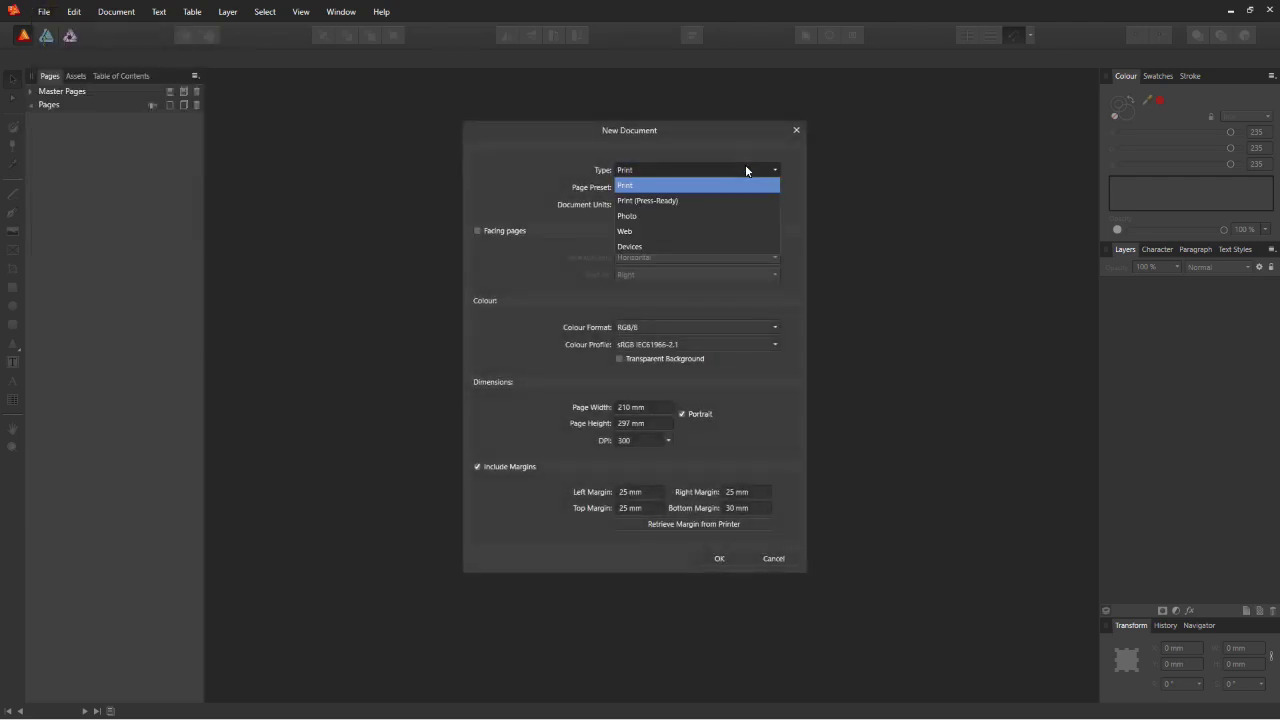
left_click(747, 170)
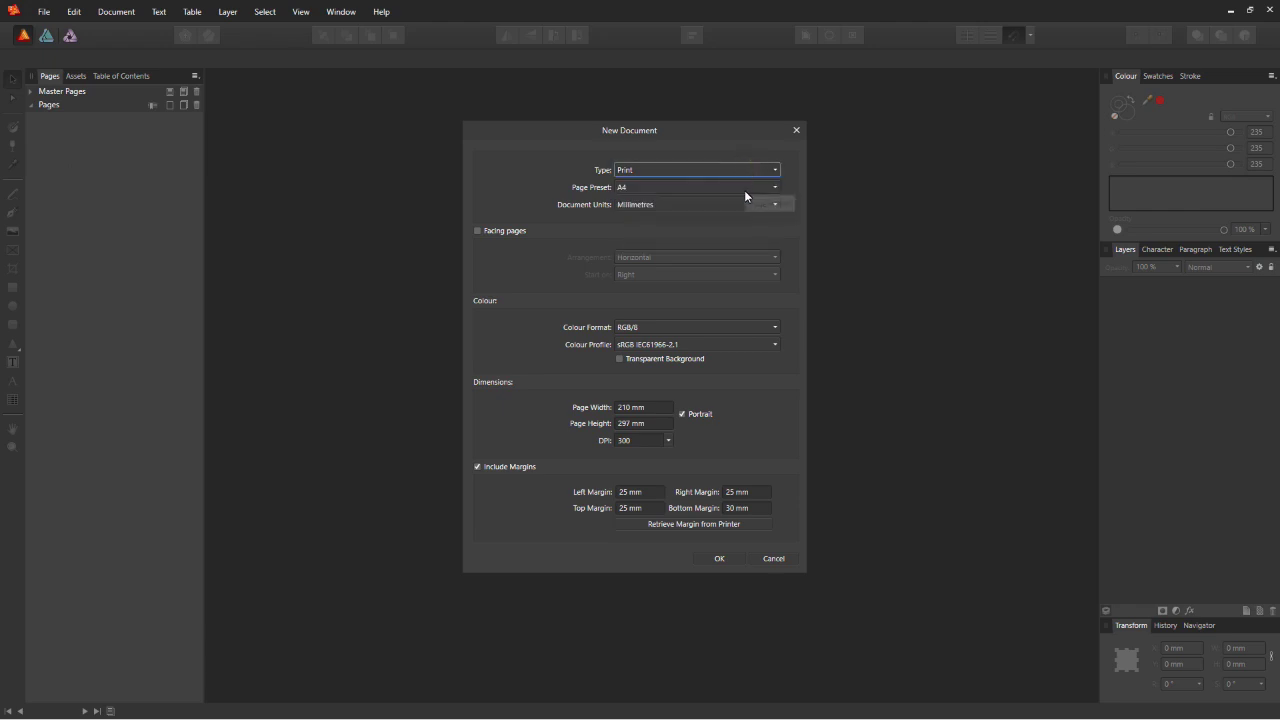
left_click(745, 195)
left_click(744, 190)
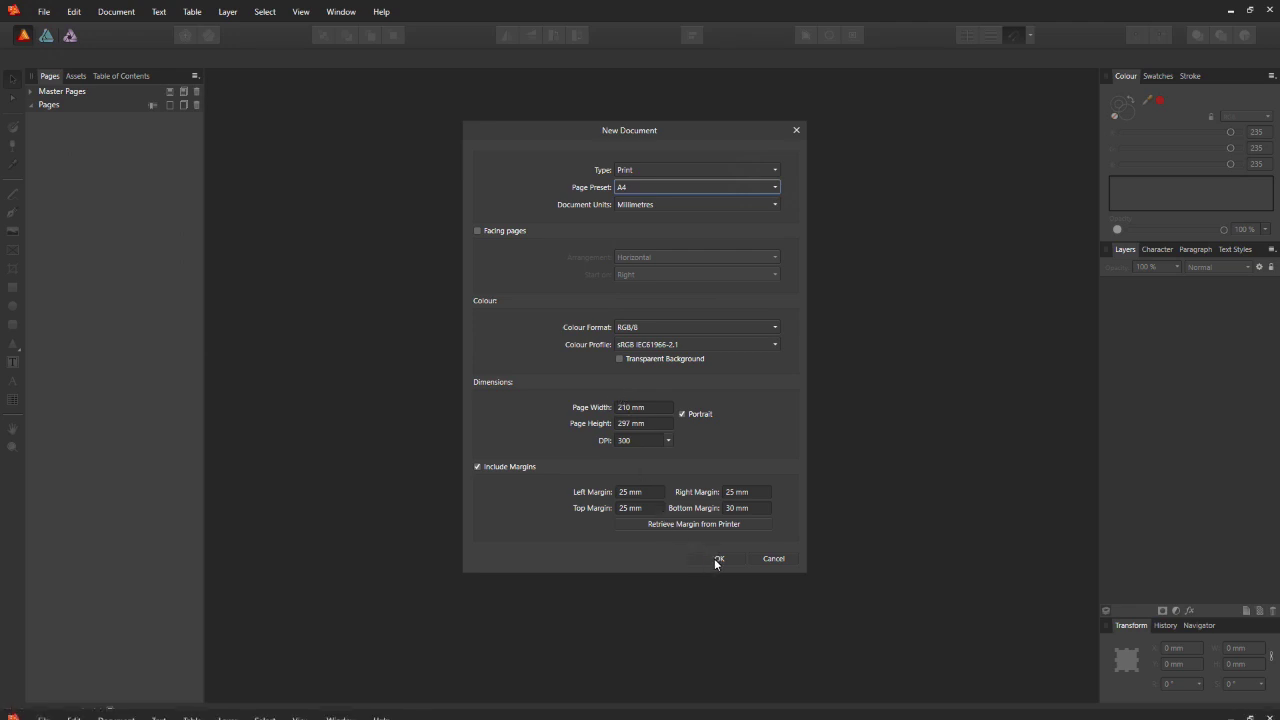
left_click(714, 558)
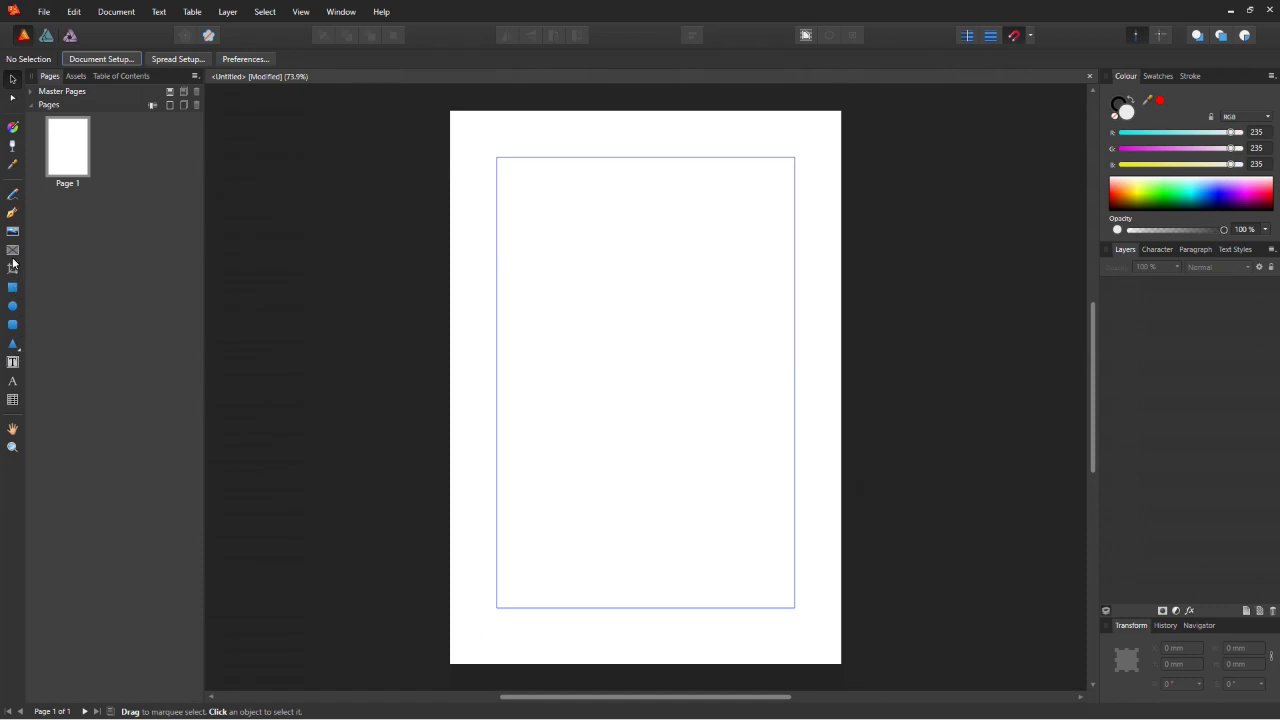
Step: Draw a 210 × 297 mm picture frame over the page and place the Earth-from-space photo in it
left_click(12, 252)
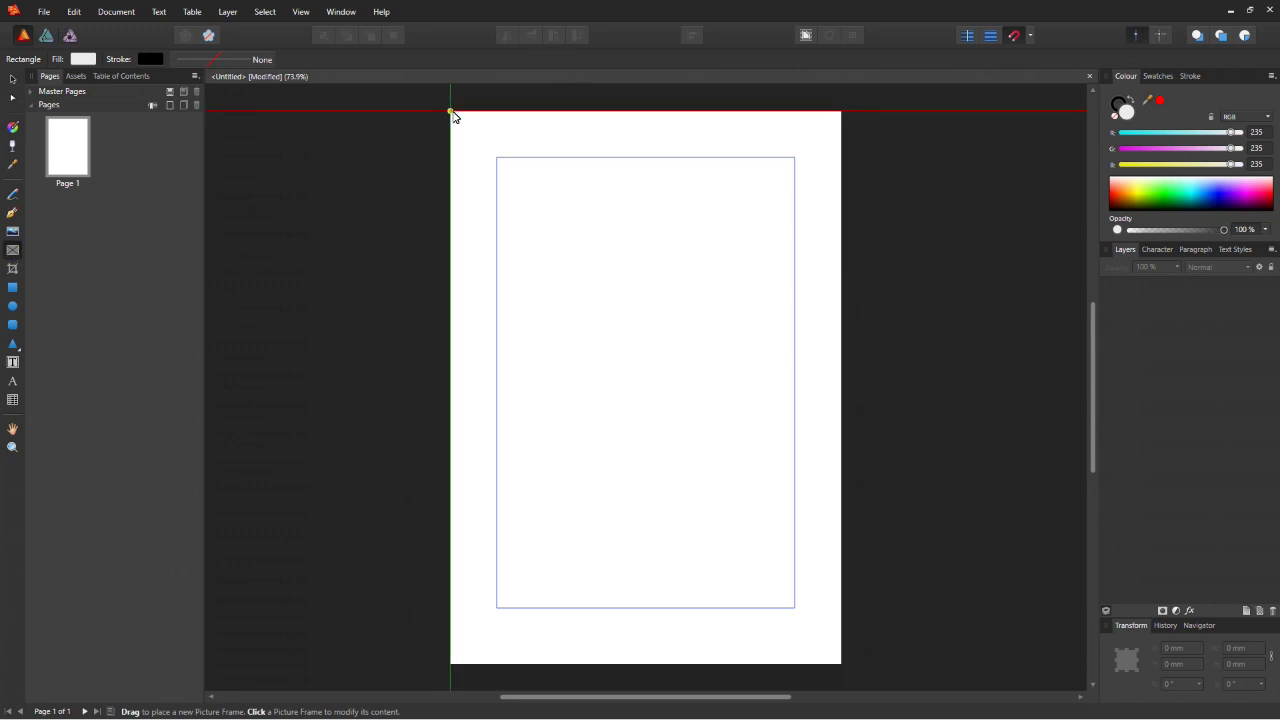
left_click_drag(451, 112, 840, 666)
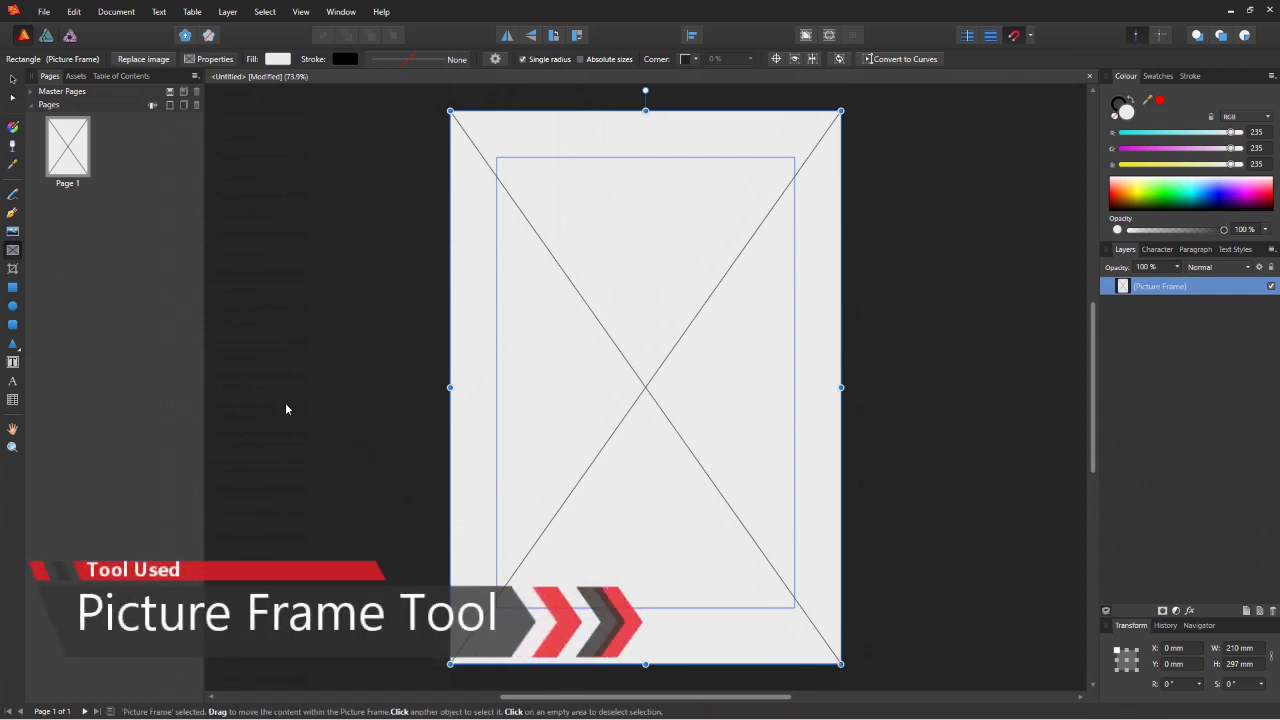
left_click(13, 233)
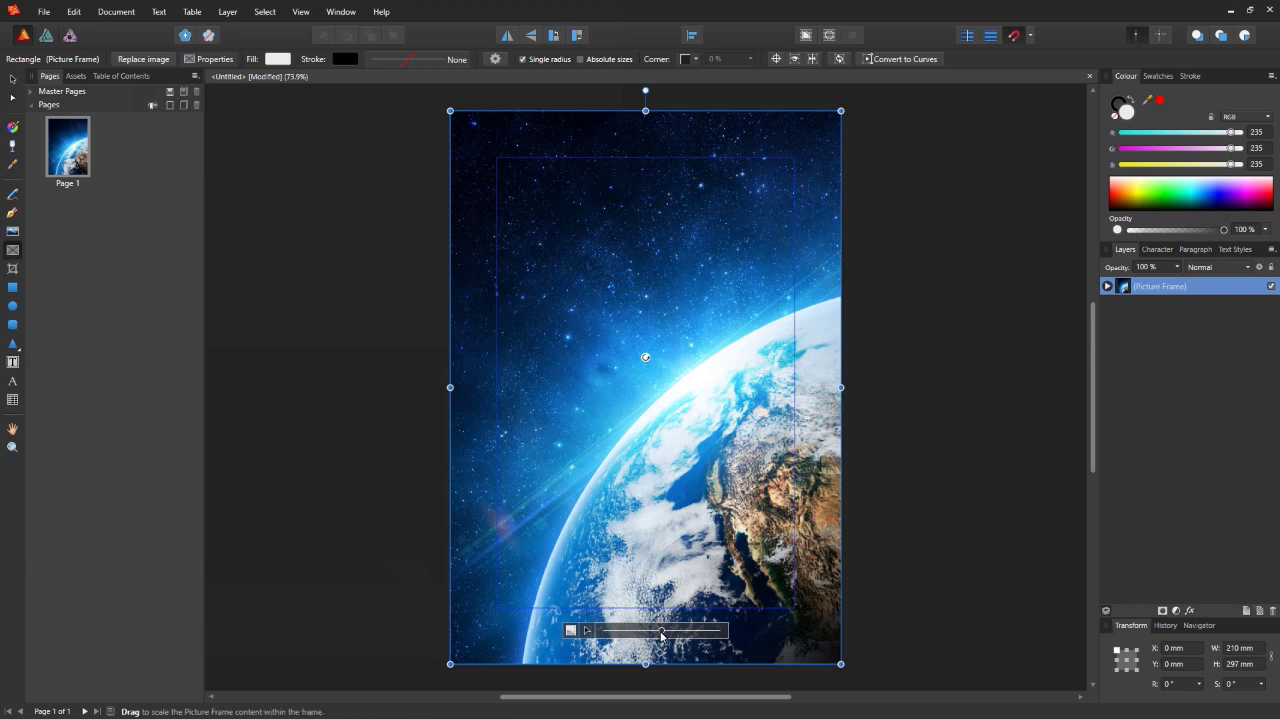
Step: Scale up the Earth photo inside its frame and shift it left and up
left_click_drag(661, 633, 669, 637)
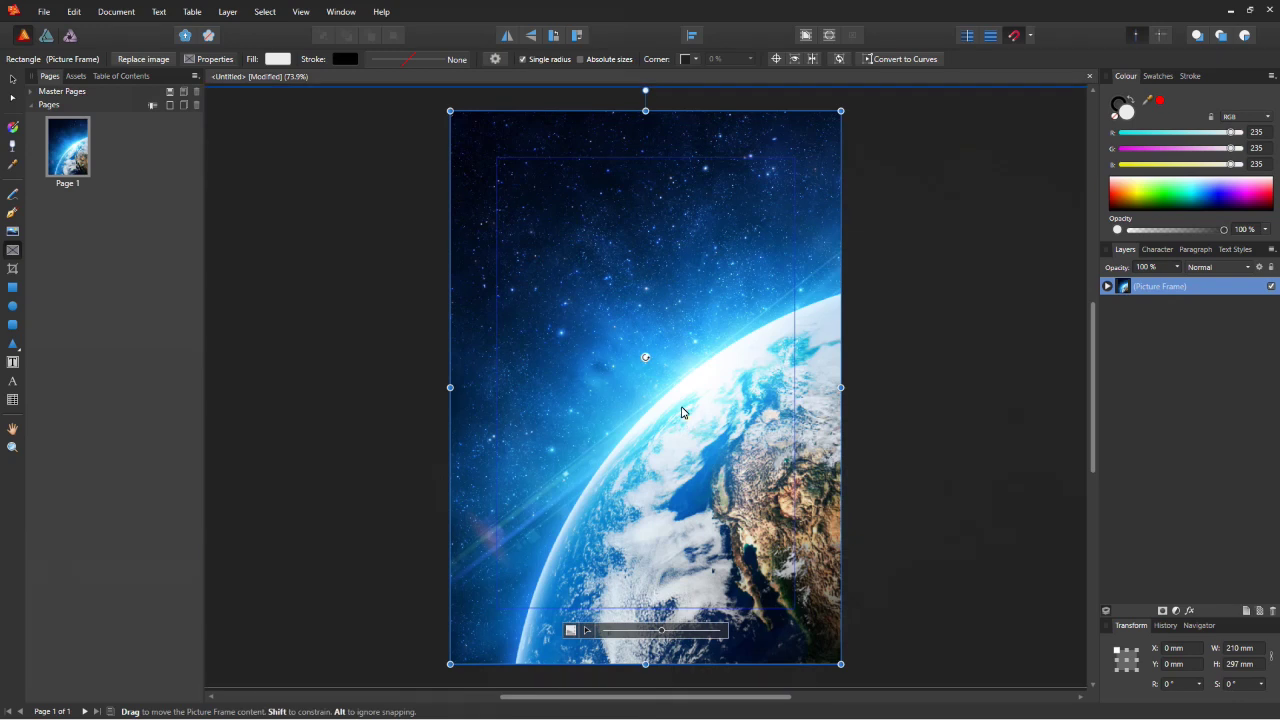
left_click_drag(682, 412, 630, 405)
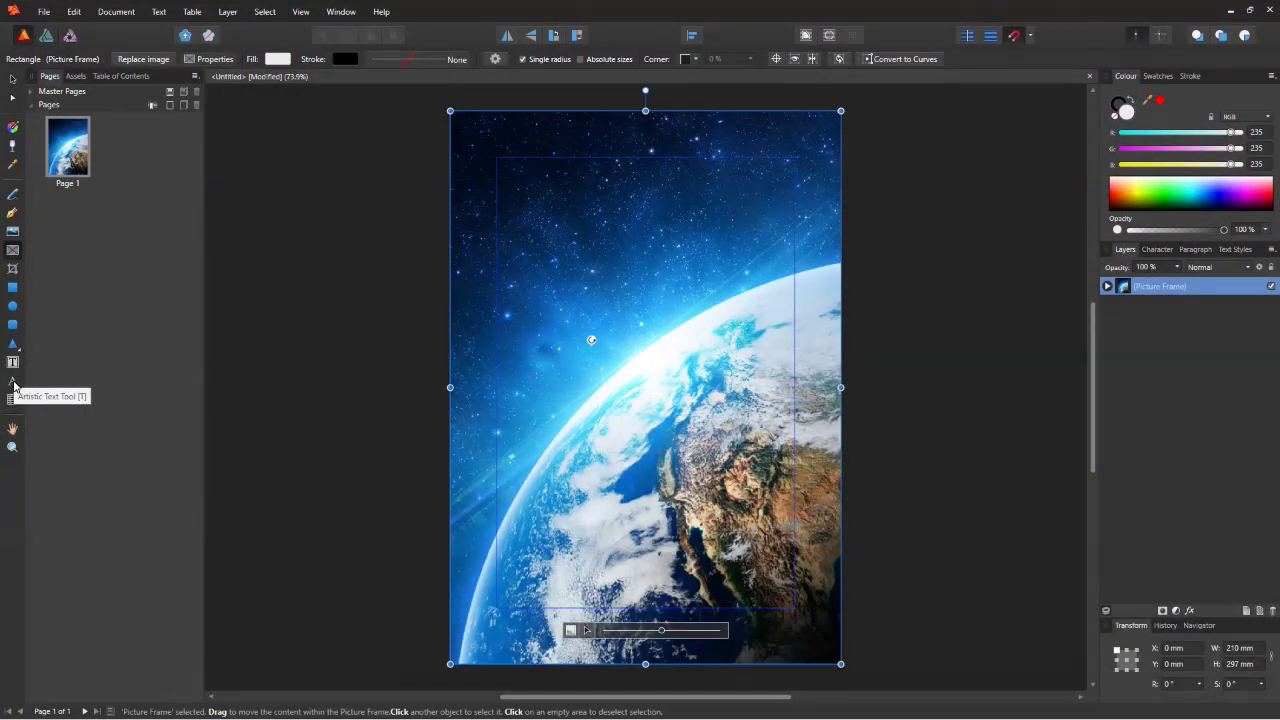
left_click(13, 381)
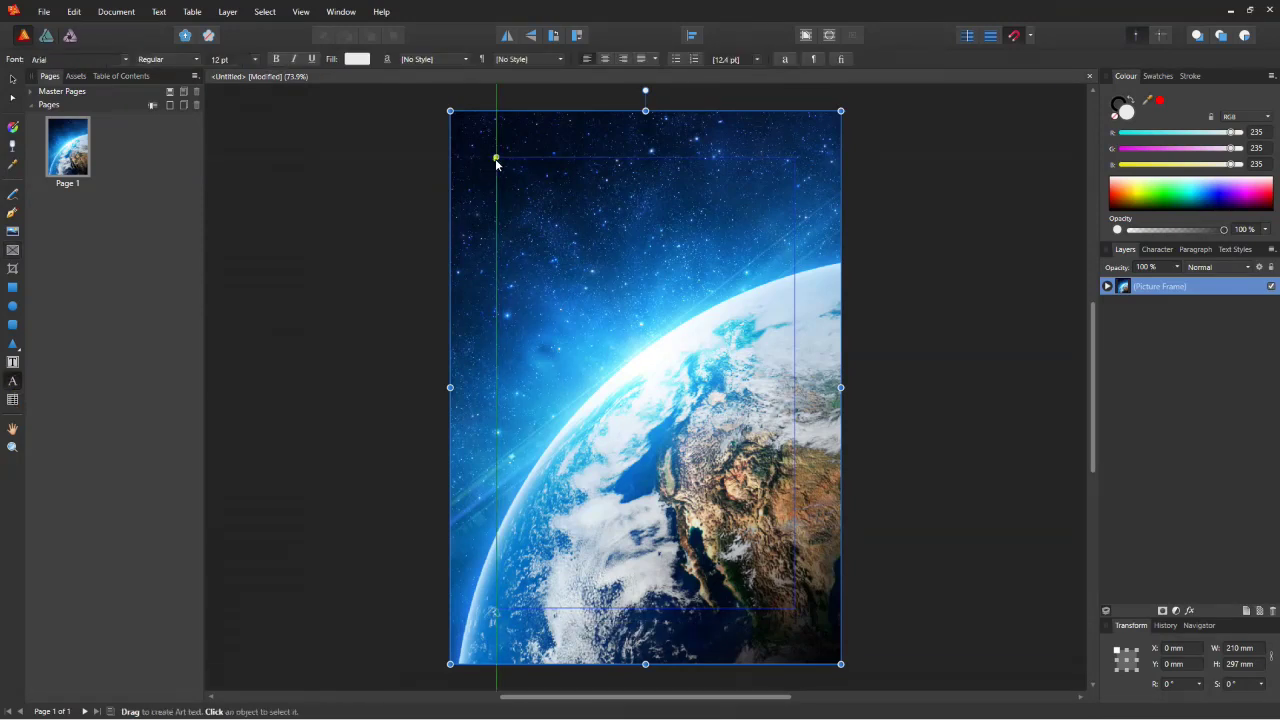
Step: Add 'PLANET EARTH' as artistic text near the top-left of the page and select it
left_click_drag(495, 160, 529, 203)
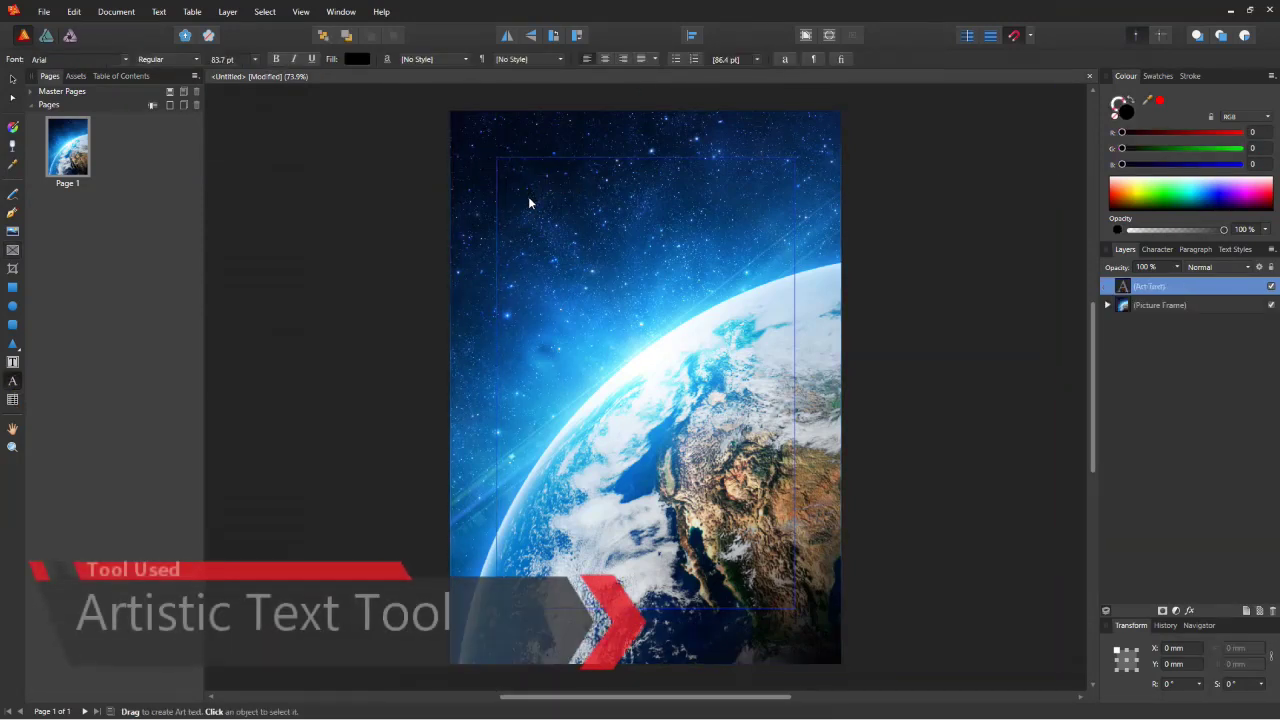
type("PL")
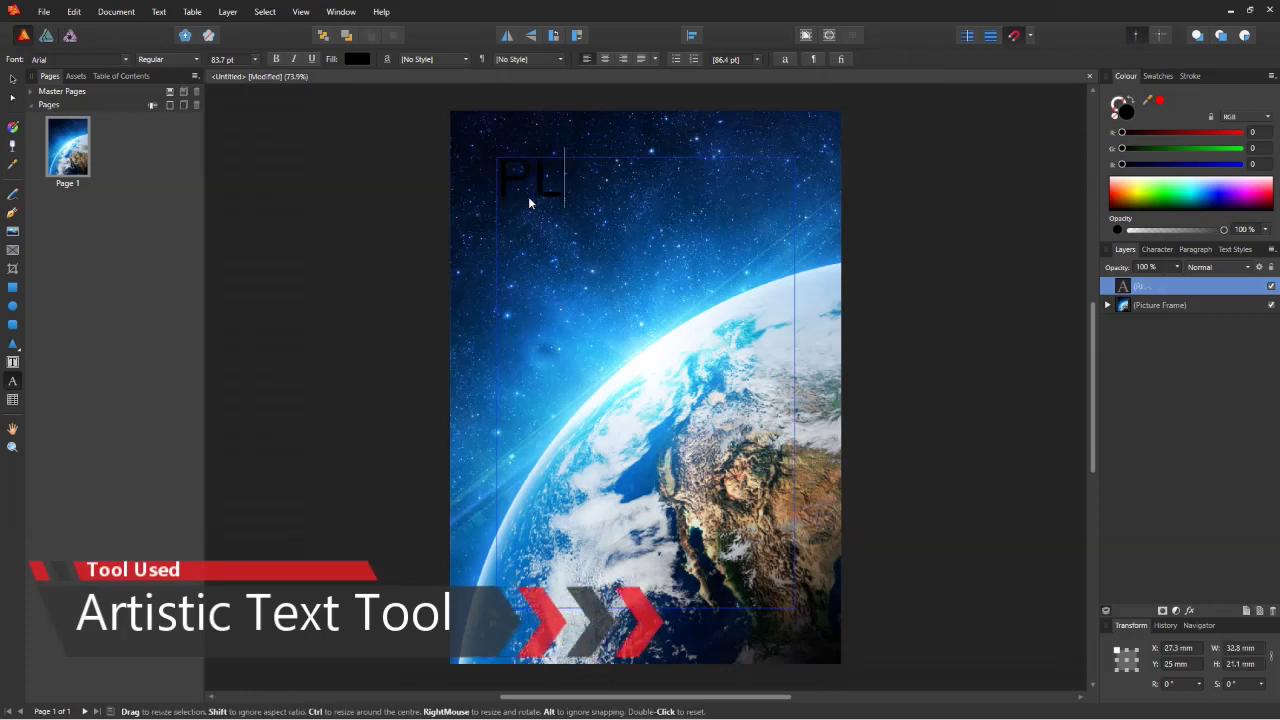
type("ANET EARTH")
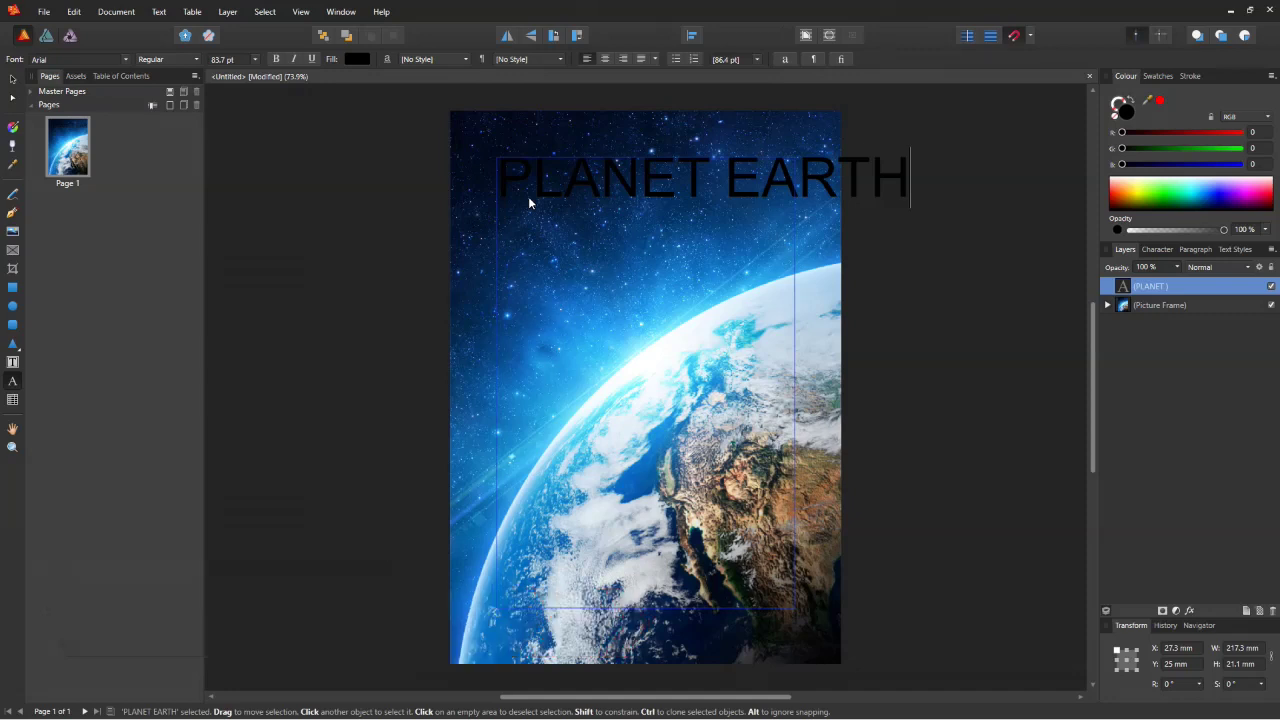
key("ctrl+a")
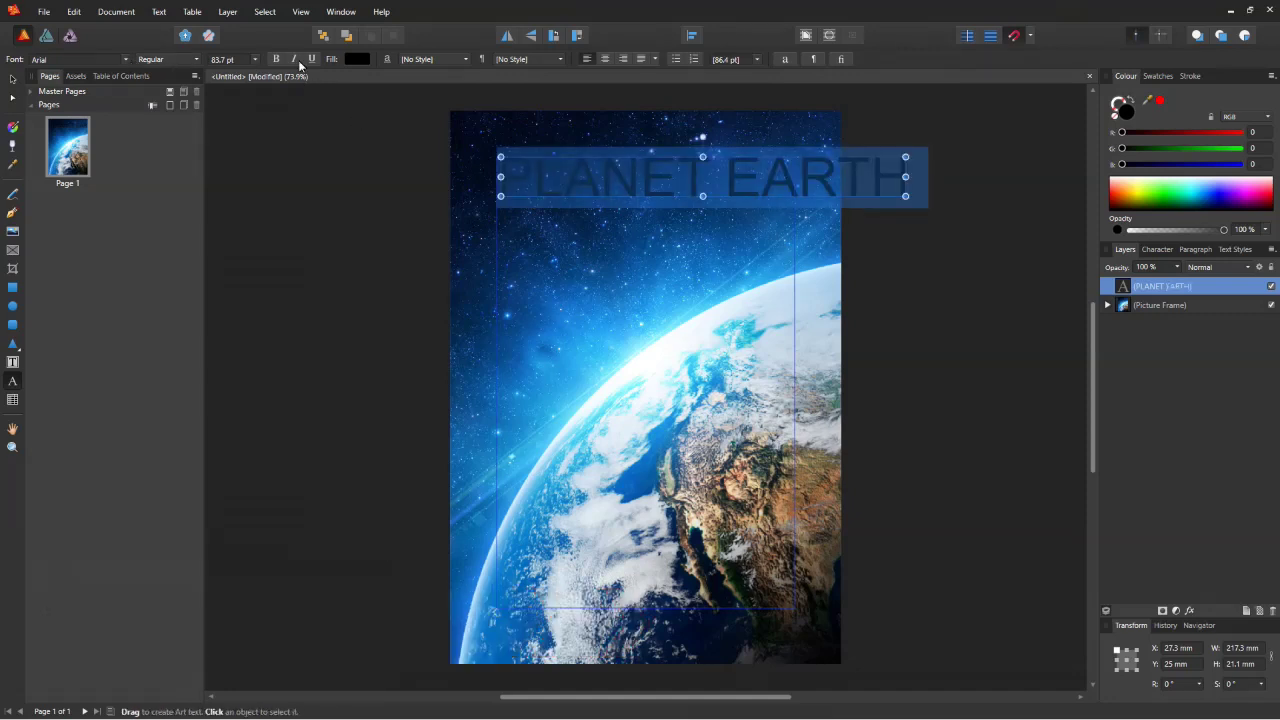
Step: Fill the title with light cyan sampled from the Earth photo's glow
left_click(357, 59)
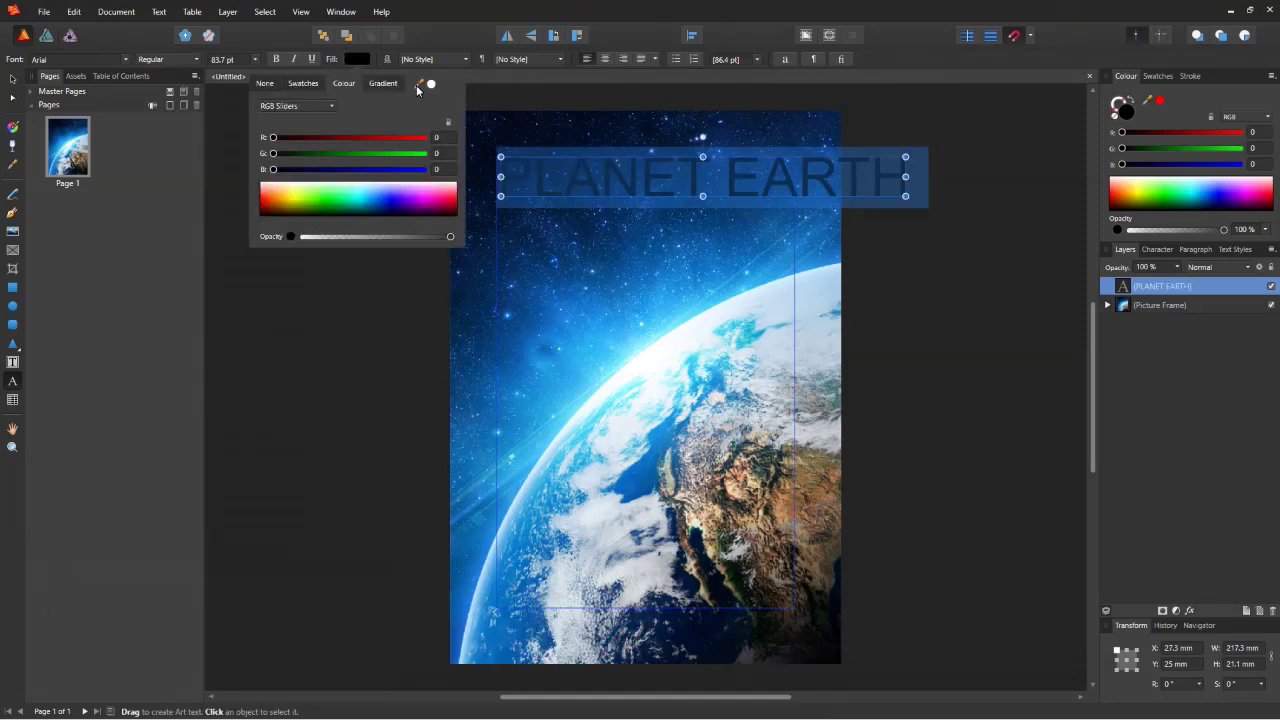
left_click_drag(418, 87, 652, 347)
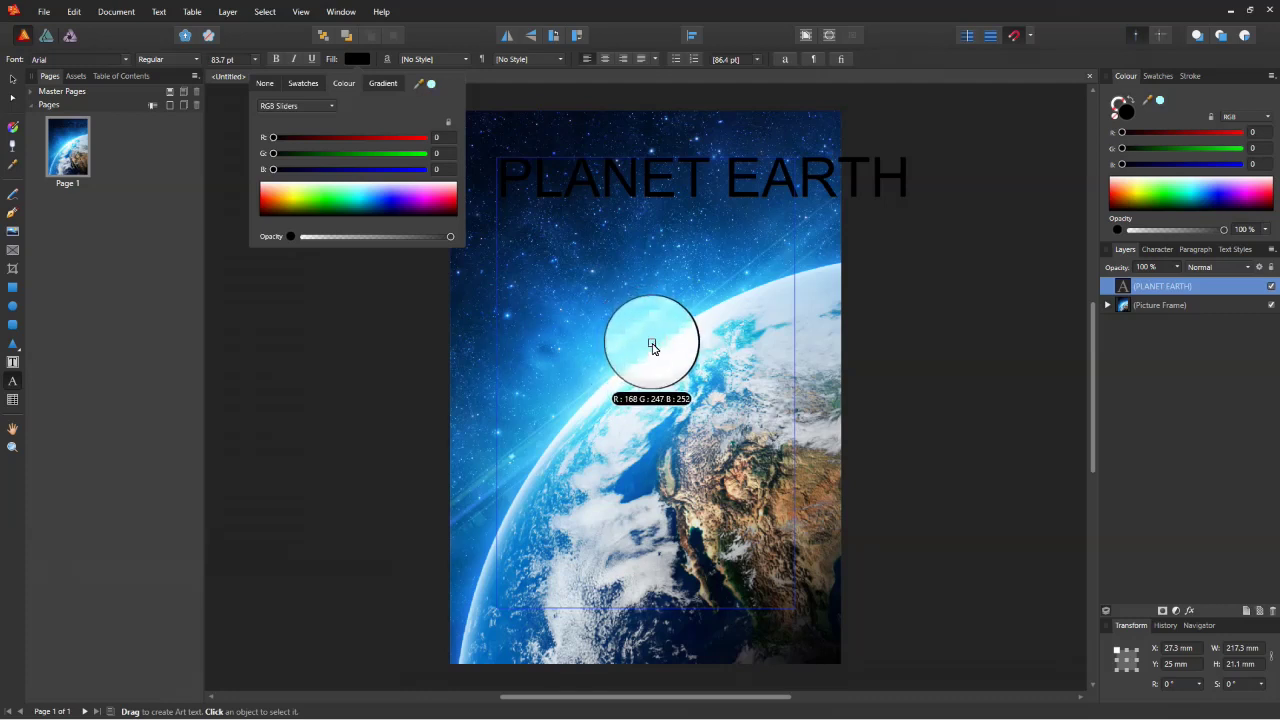
left_click_drag(652, 347, 652, 347)
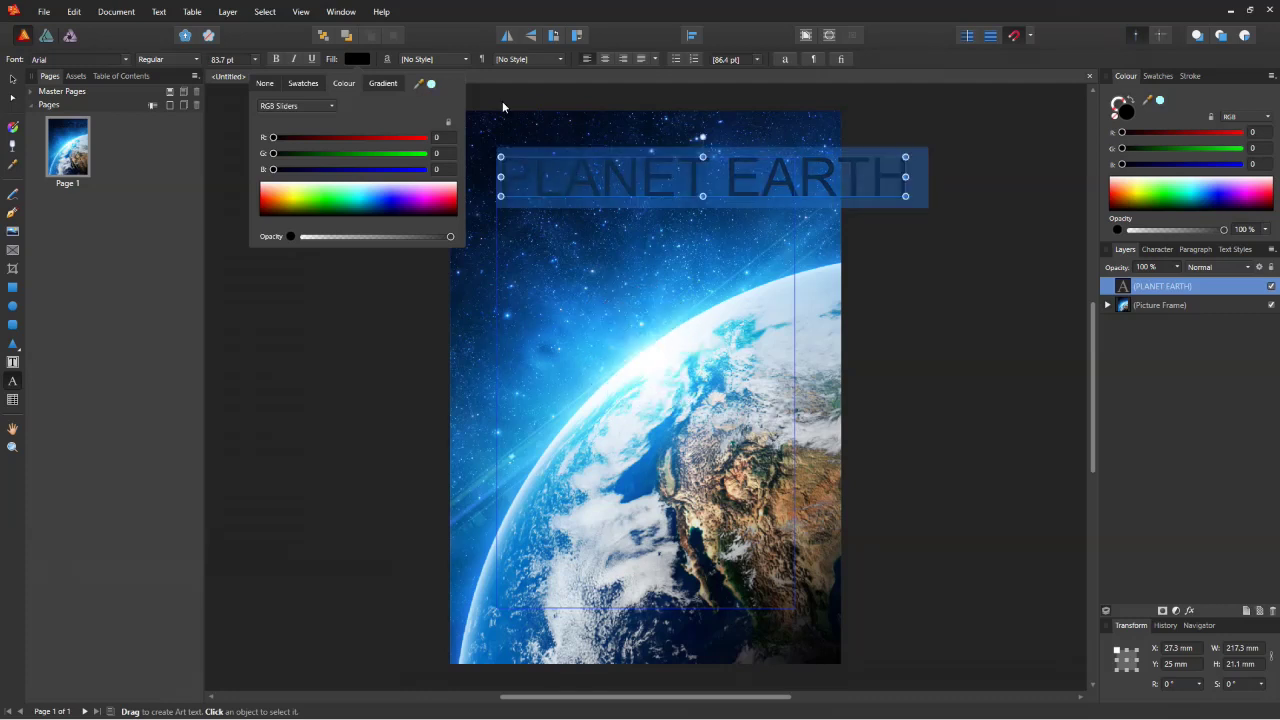
left_click(432, 88)
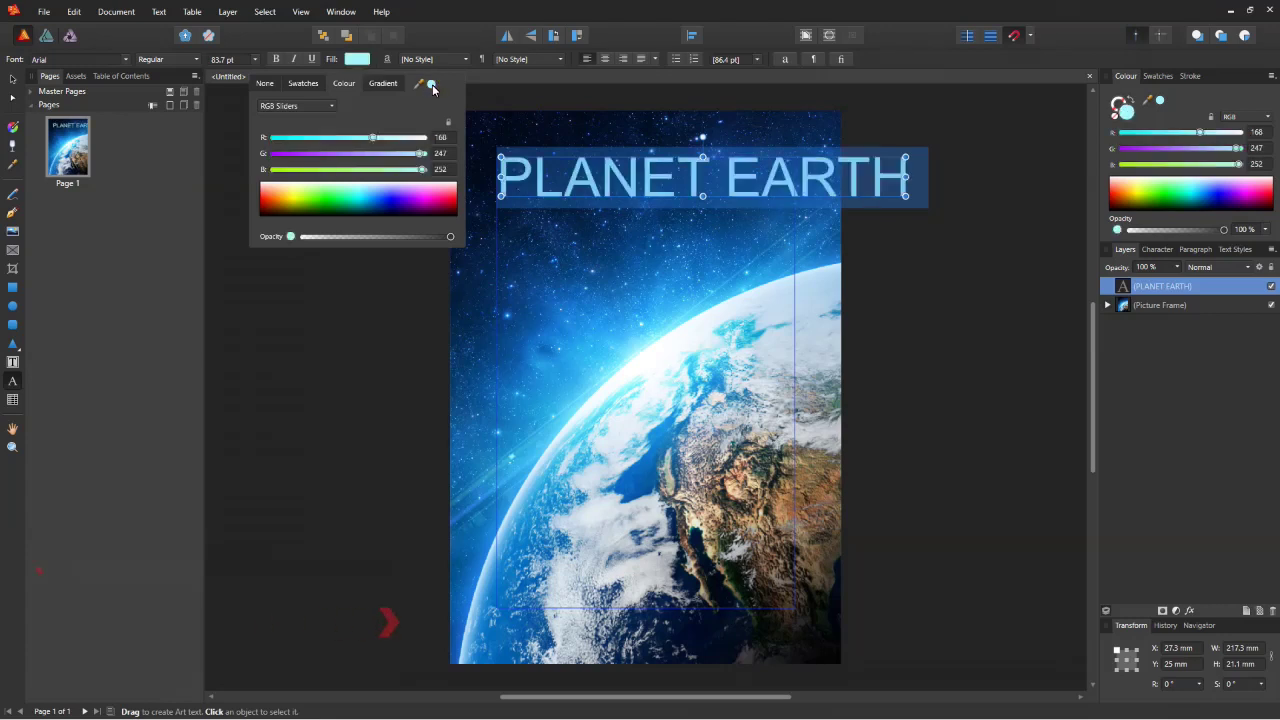
Step: Set the title in the Good Times font
left_click(126, 60)
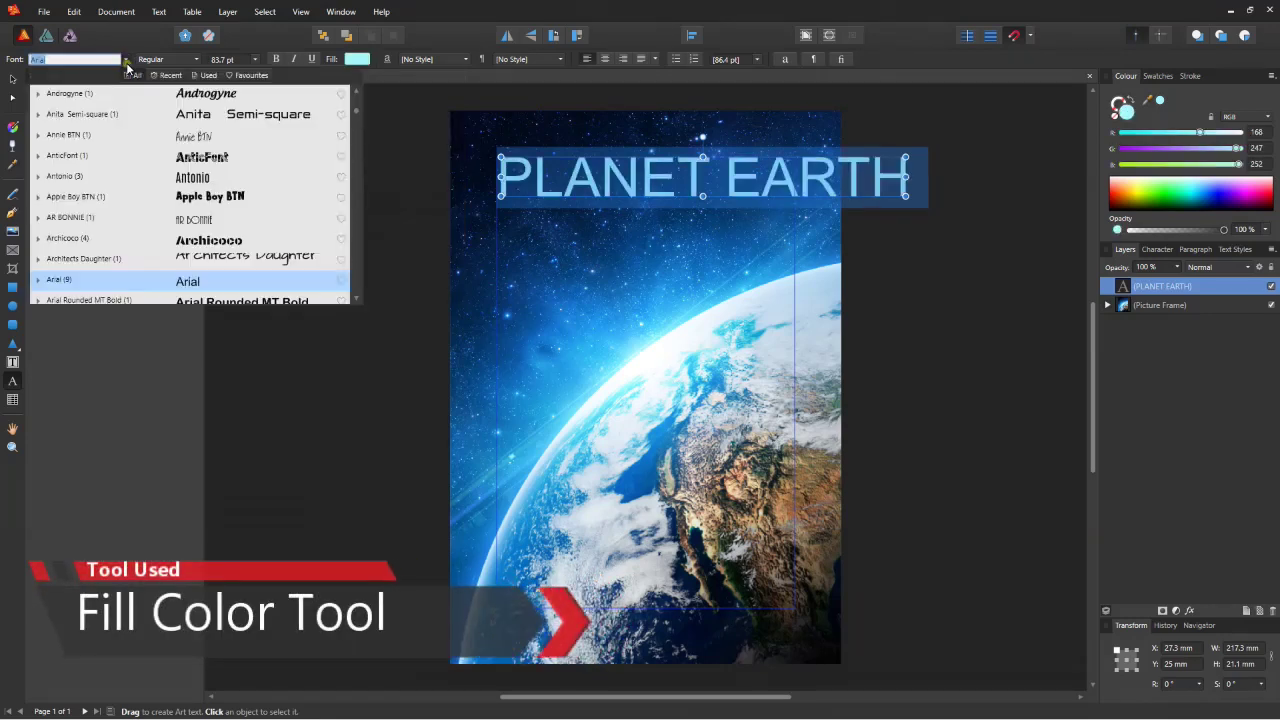
scroll(173, 193, "down", 10)
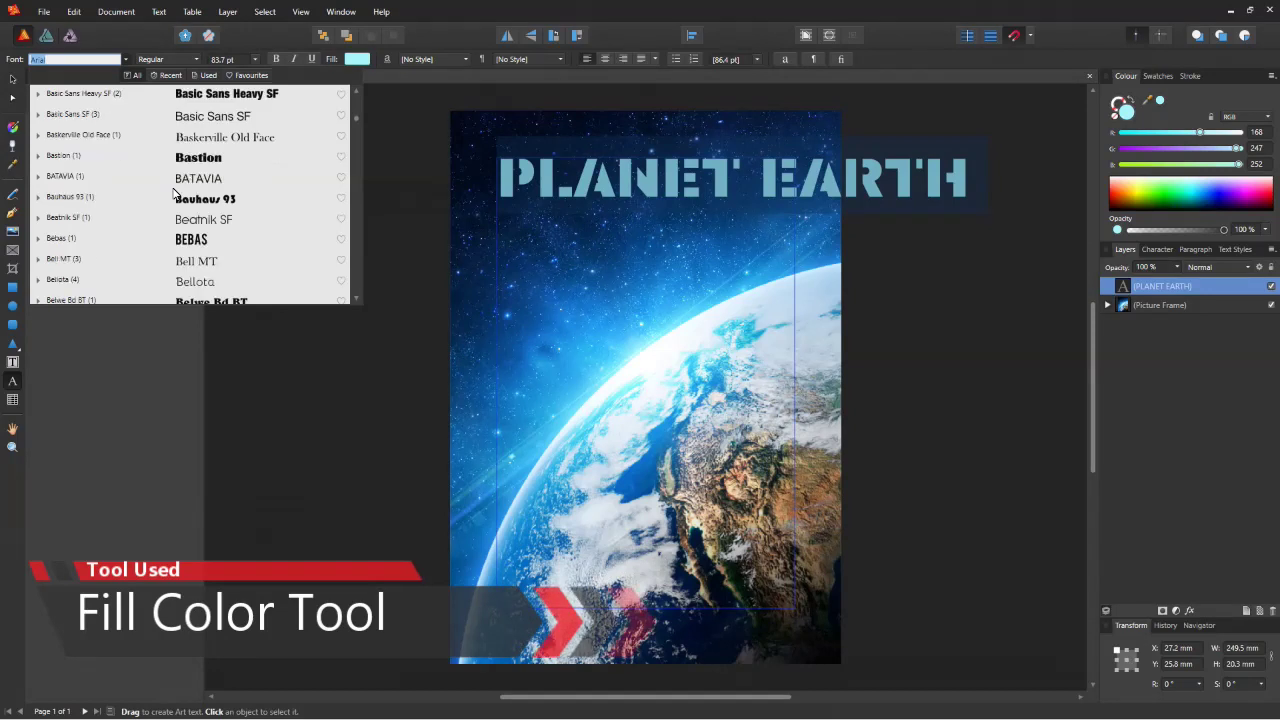
scroll(173, 193, "down", 15)
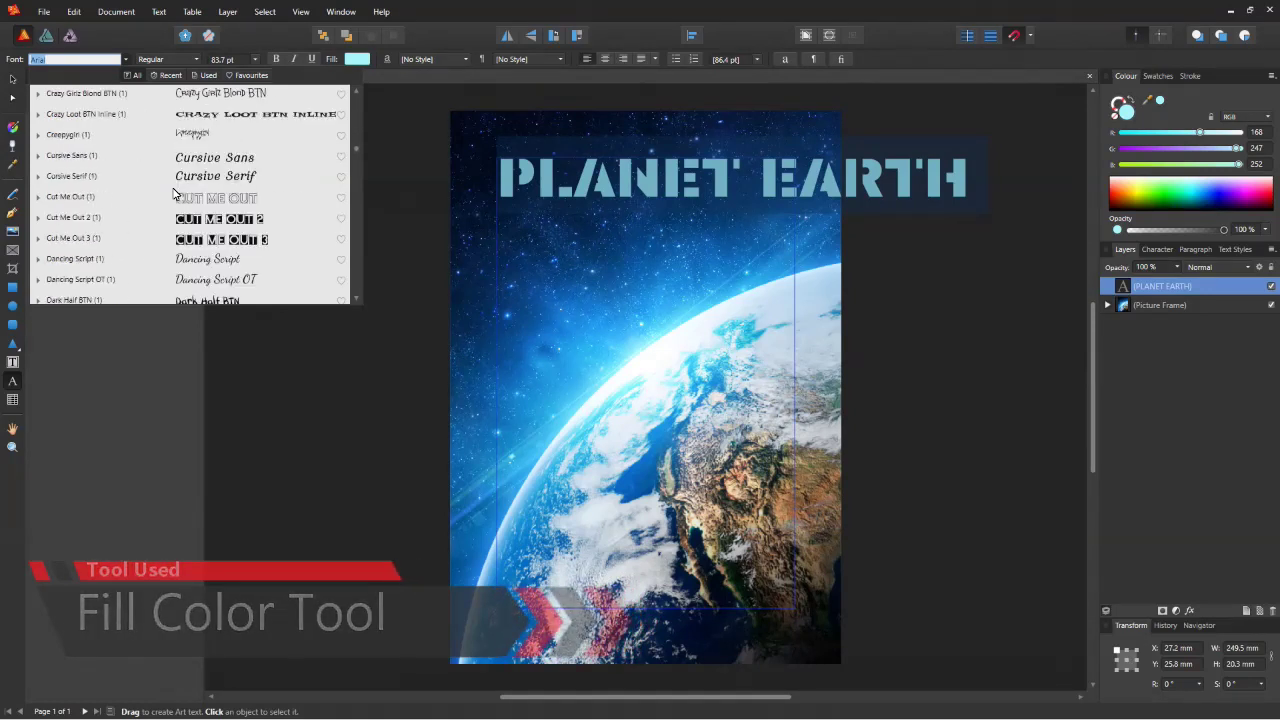
scroll(173, 193, "down", 20)
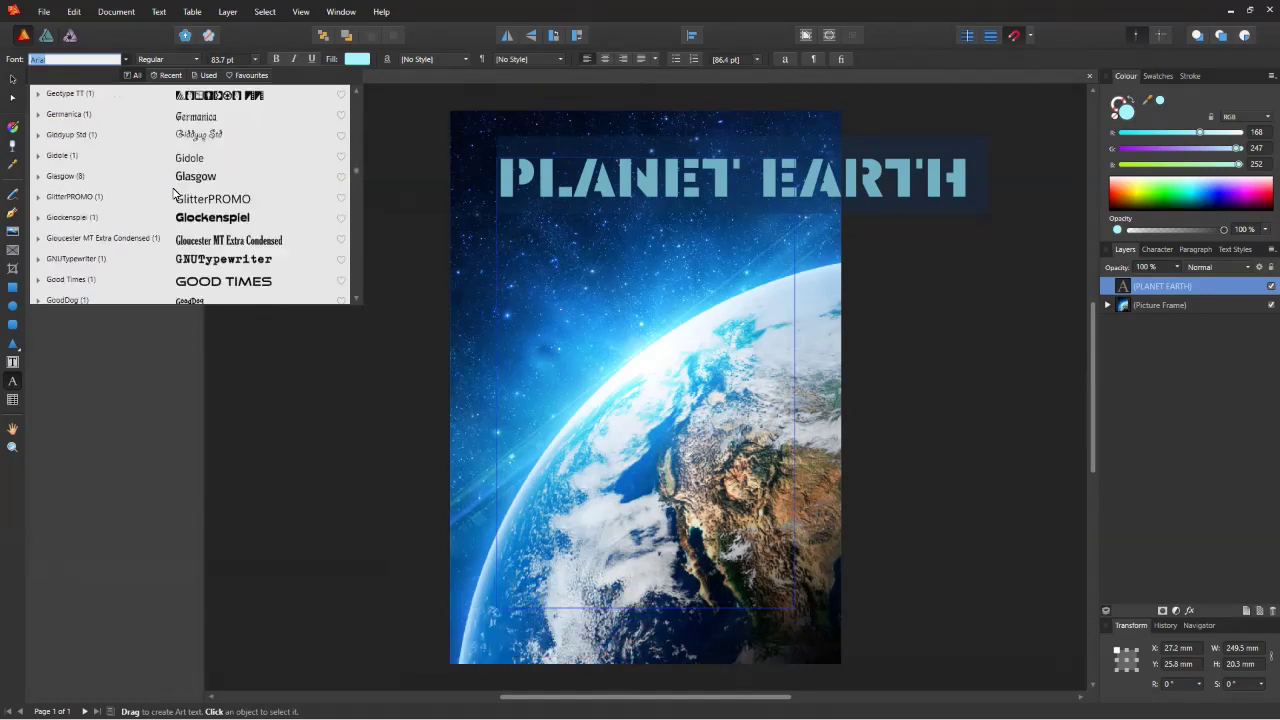
scroll(173, 193, "down", 2)
left_click(207, 155)
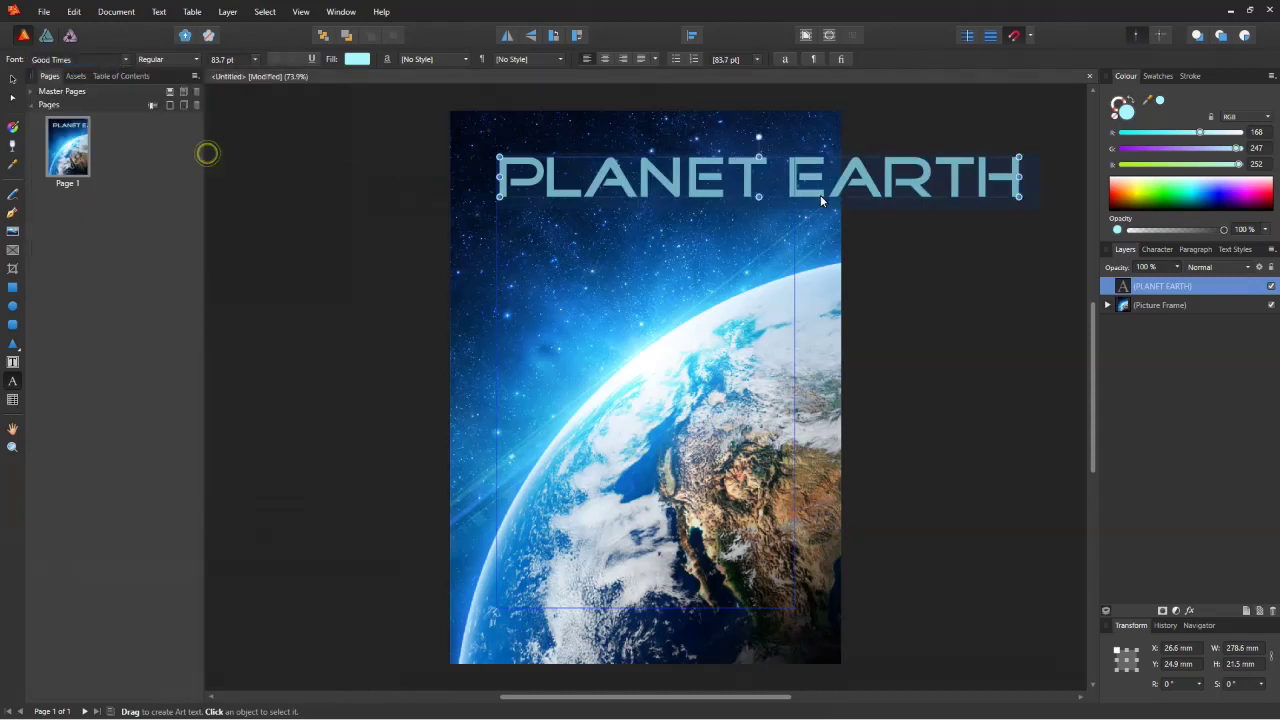
Step: Scale the title down to about 50.3 pt across the top of the cover
left_click_drag(1018, 196, 805, 192)
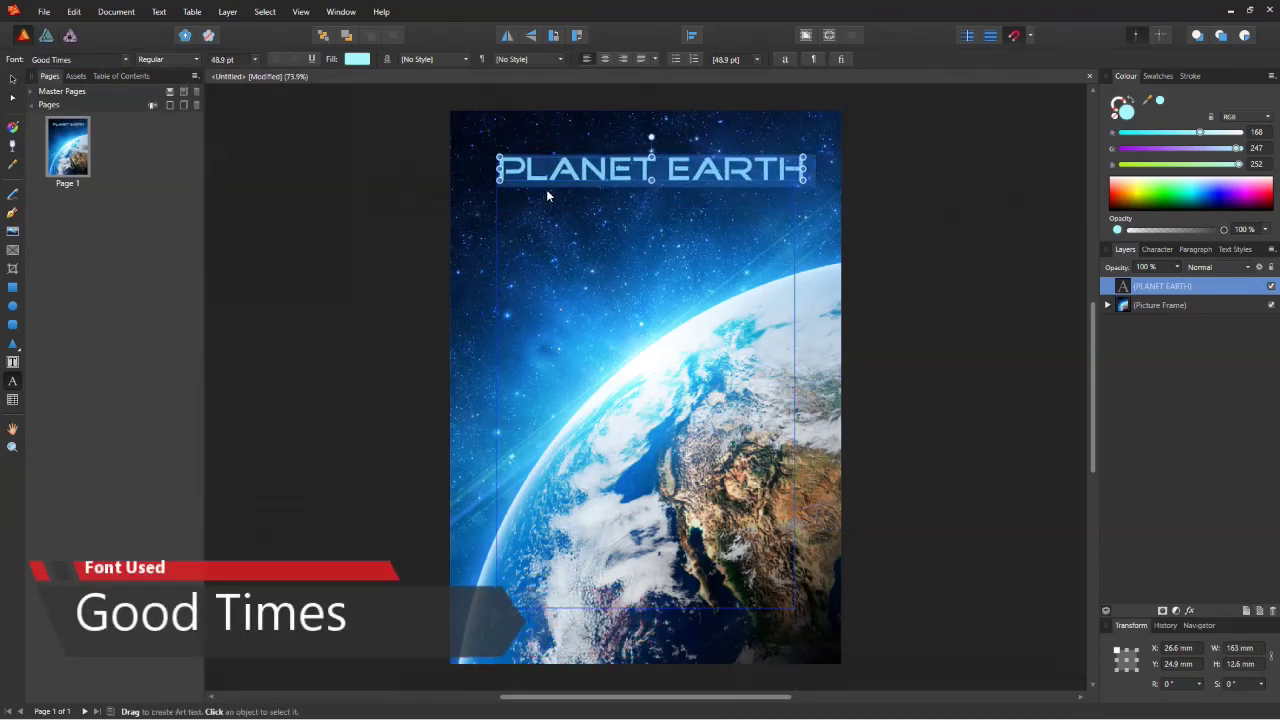
left_click_drag(494, 184, 489, 190)
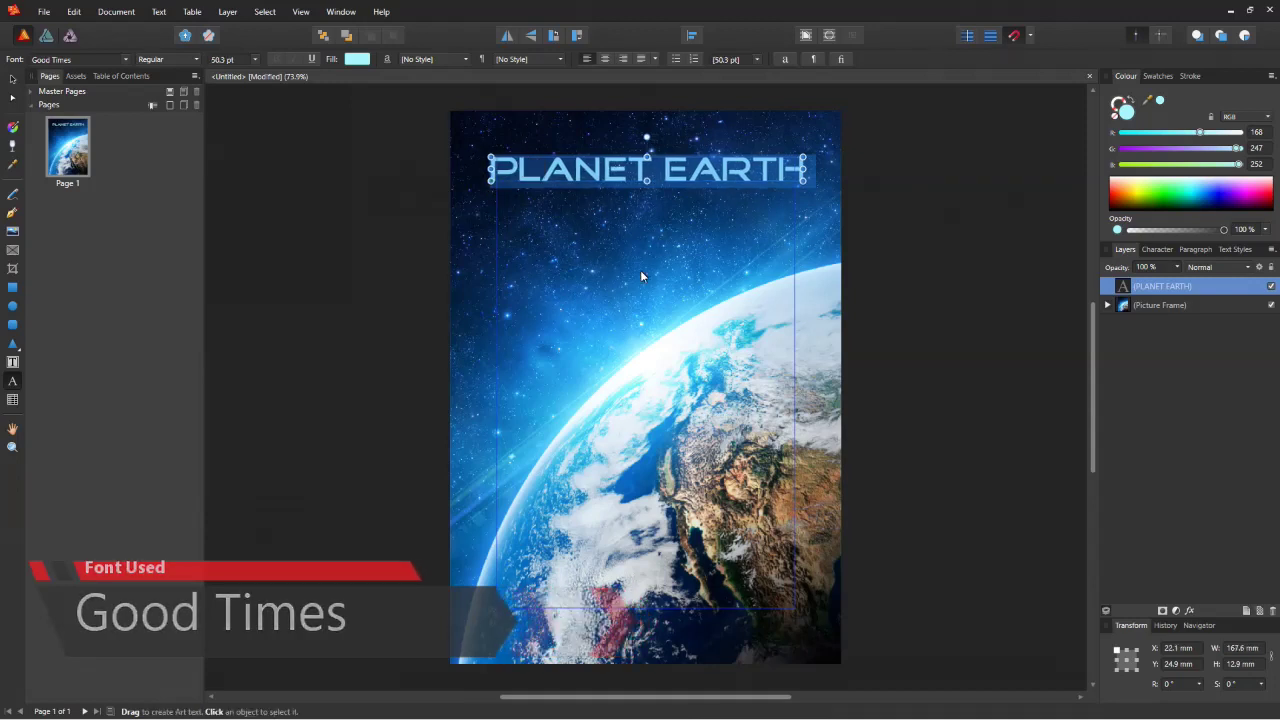
left_click_drag(651, 182, 648, 188)
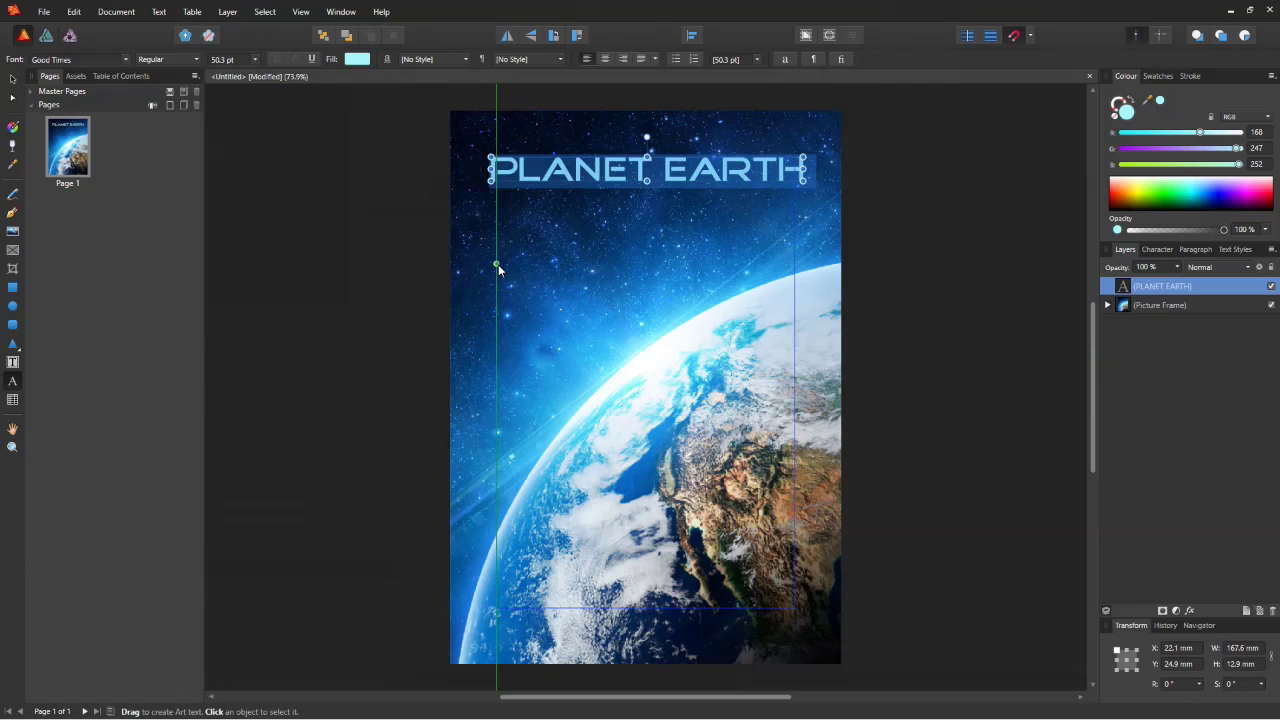
Step: Add 'ORIGINS' text below the title in the Gidole font
left_click_drag(498, 264, 519, 289)
type("ORIGINS")
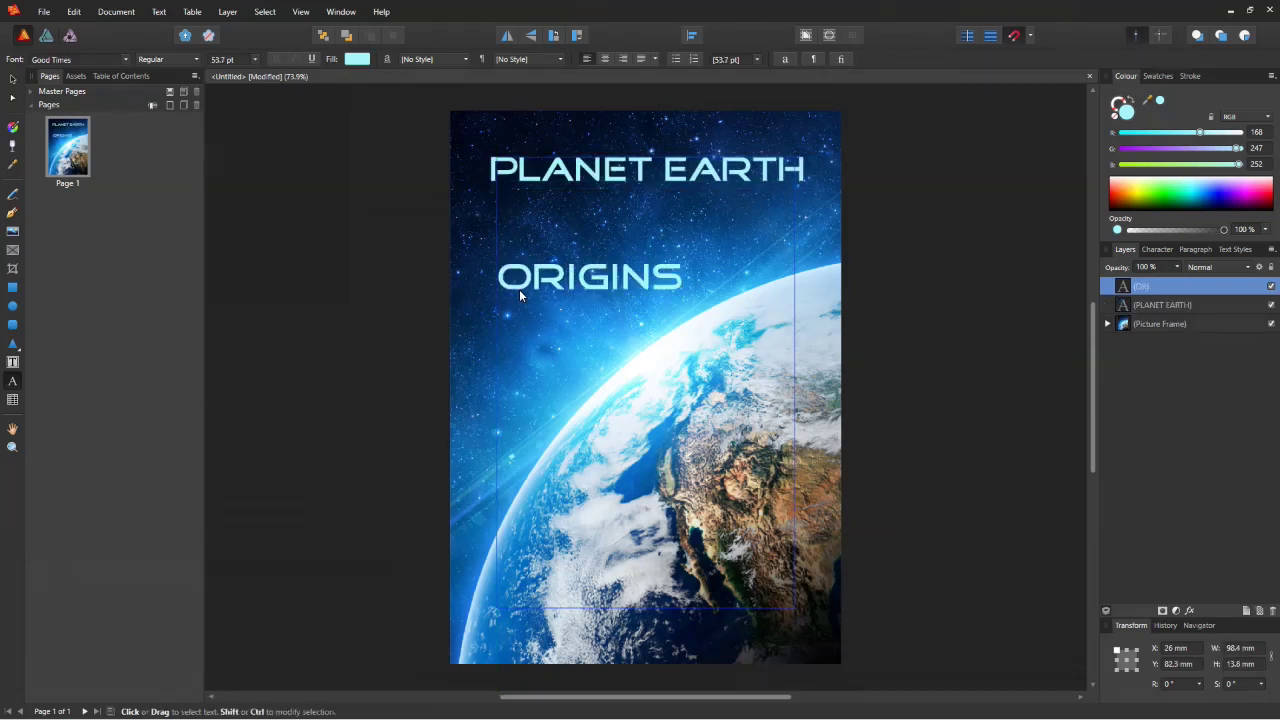
key("ctrl+a")
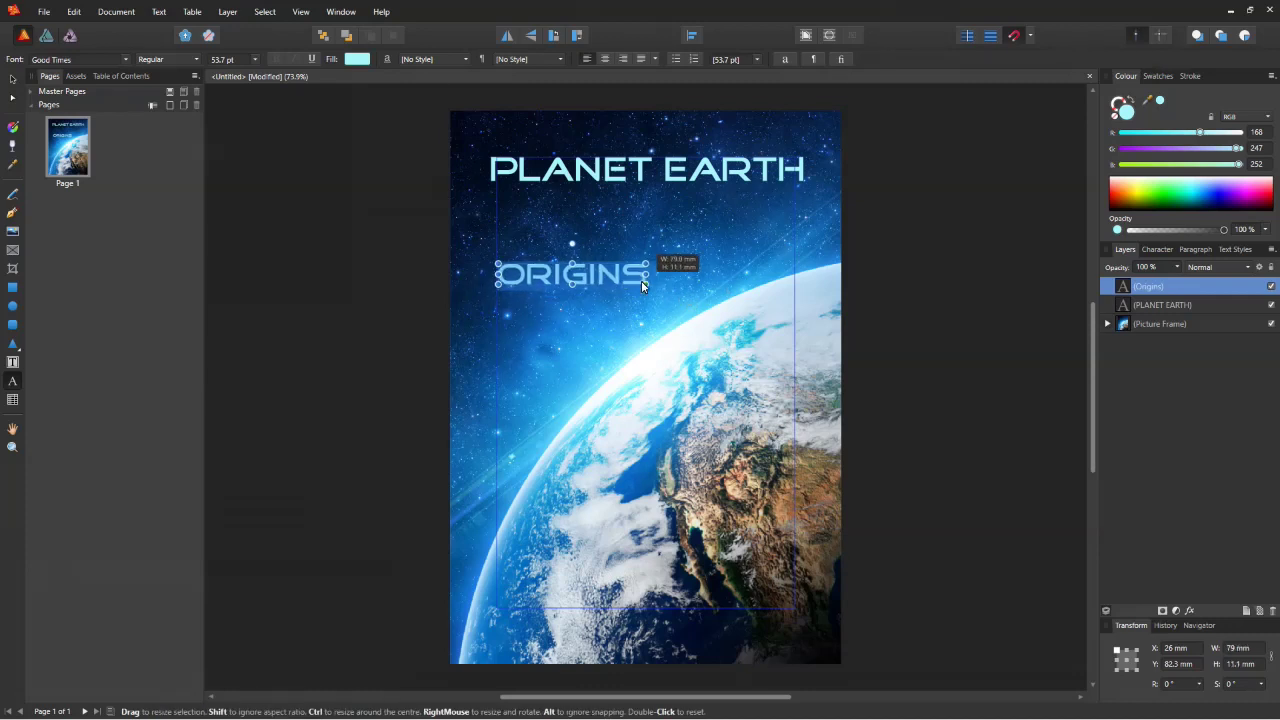
left_click(124, 60)
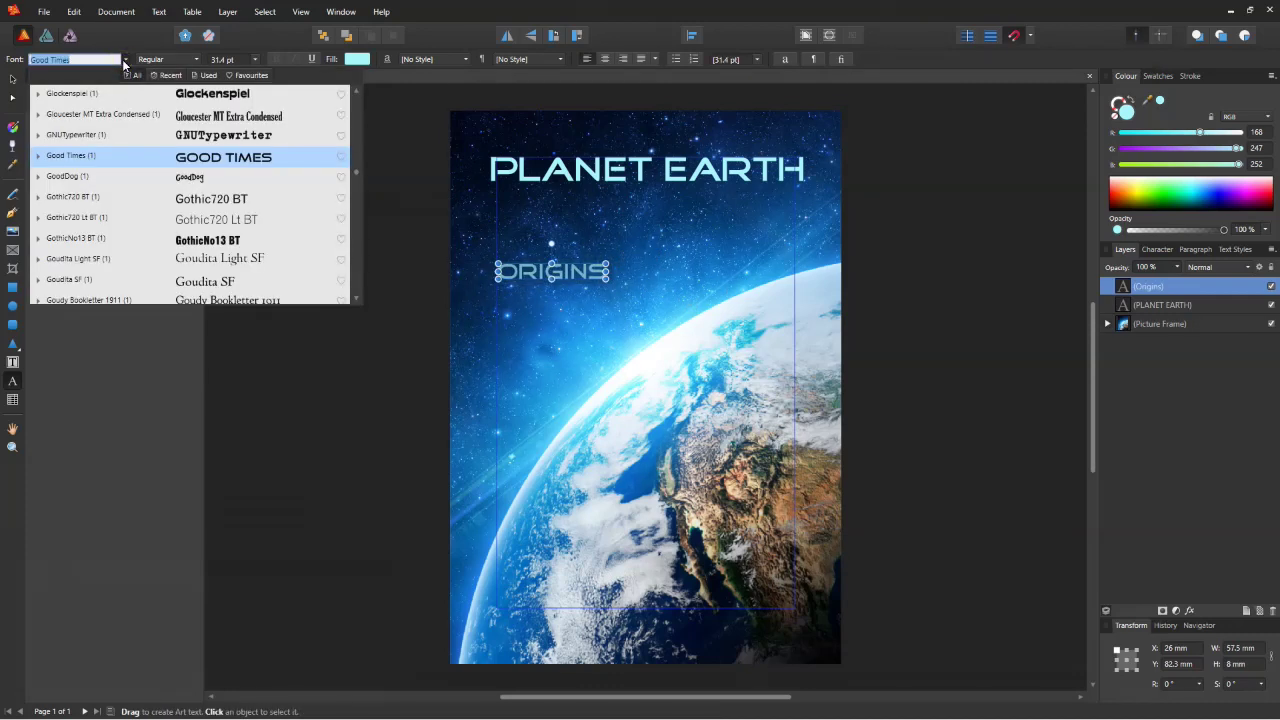
scroll(189, 189, "up", 3)
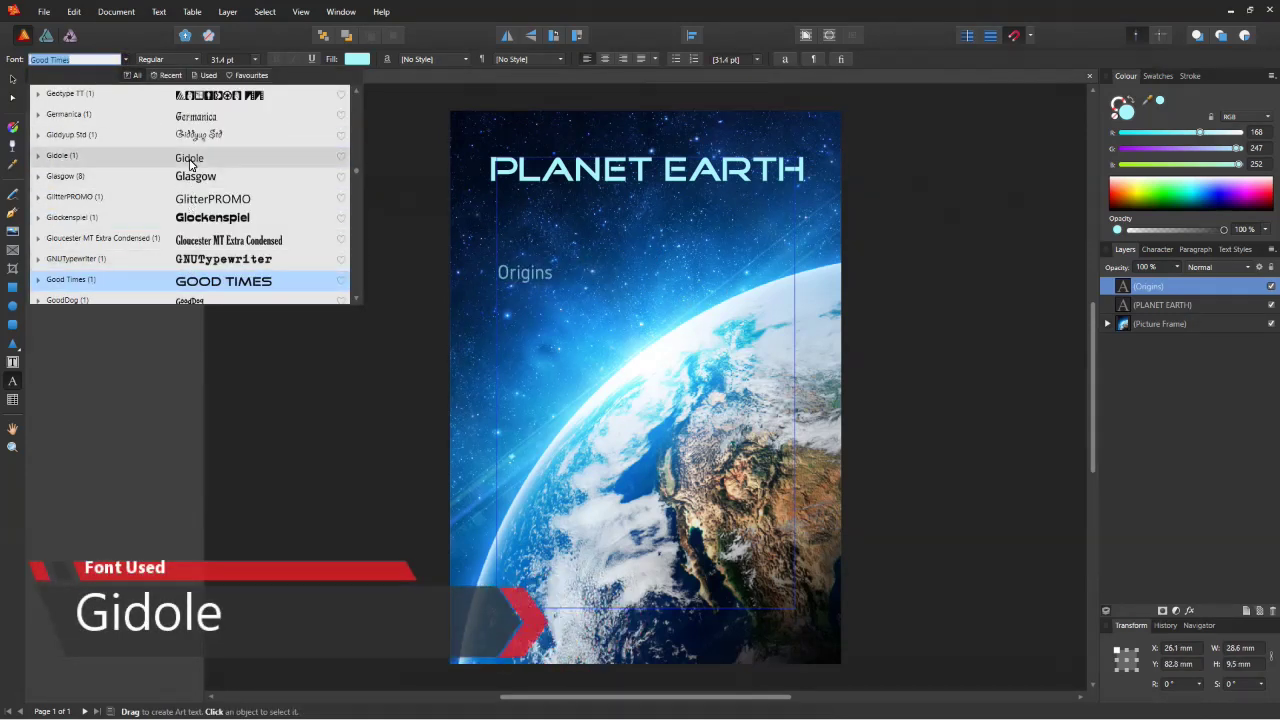
left_click(189, 157)
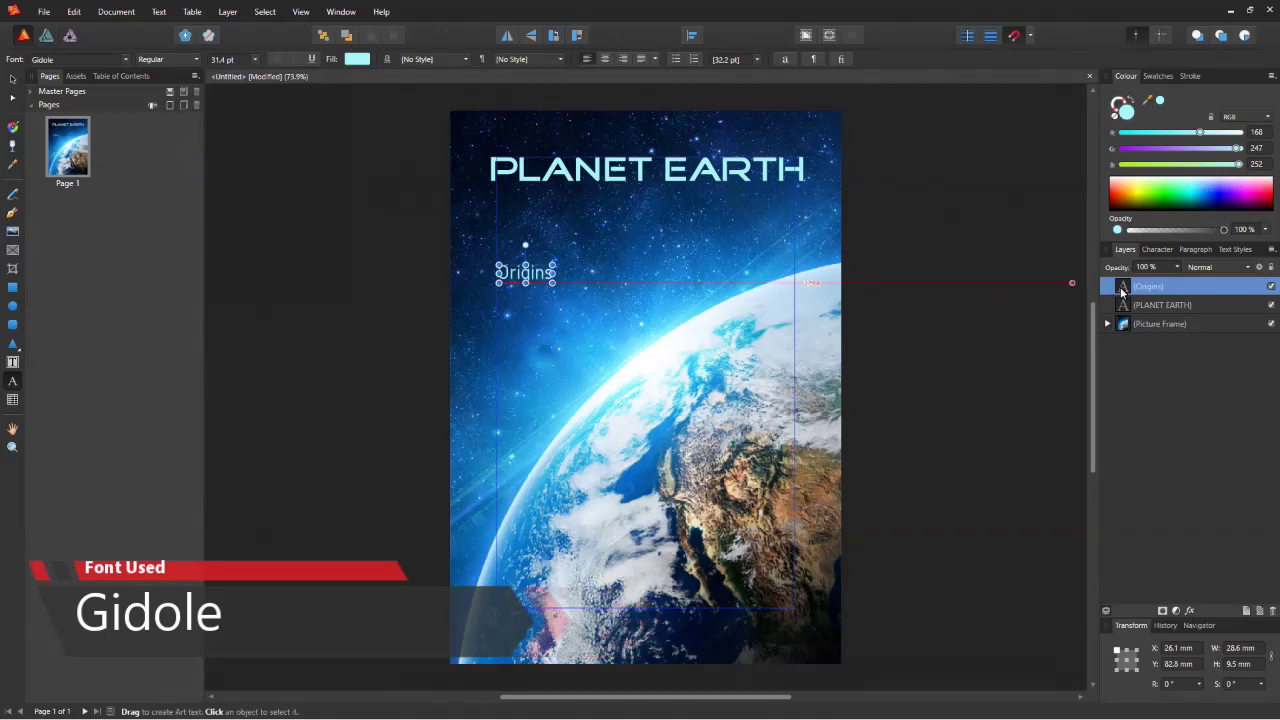
Step: Duplicate ORIGINS twice beneath it and retype the copies as 'State' and 'Future'
key("ctrl+j")
left_click_drag(525, 274, 525, 341)
left_click(537, 288)
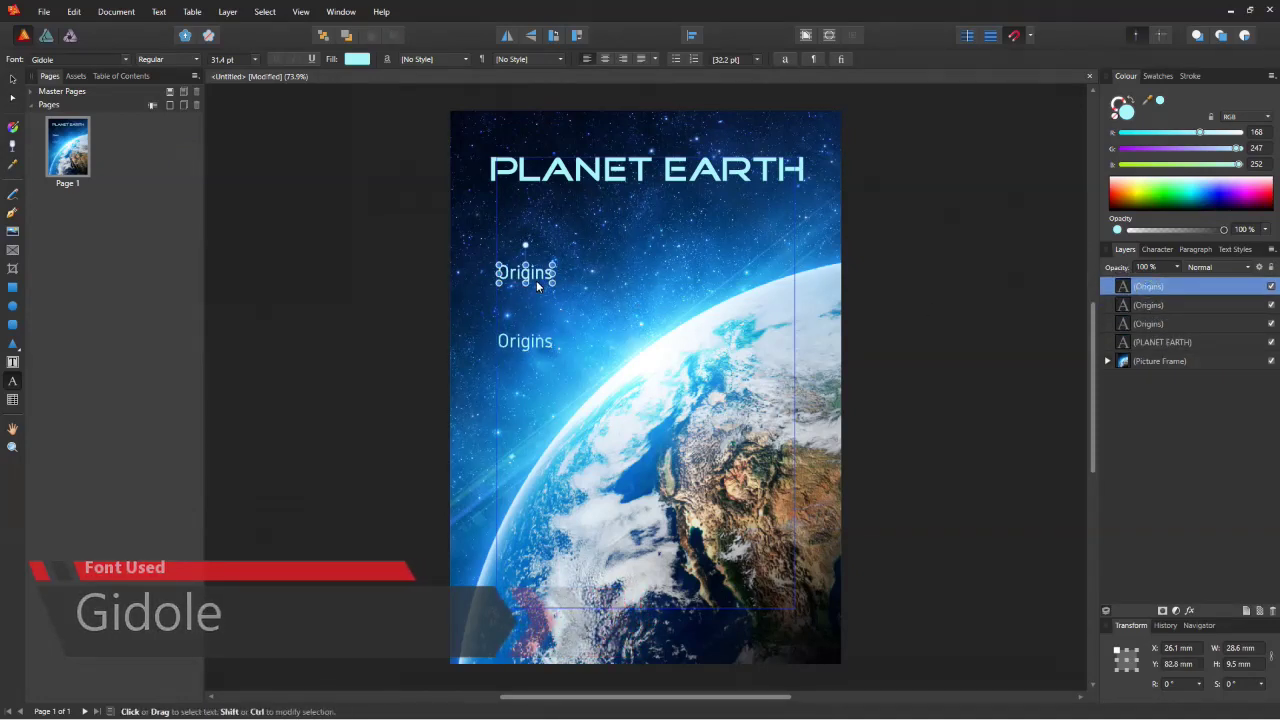
left_click_drag(530, 284, 528, 316)
double_click(511, 306)
type("State")
left_click(523, 348)
type("Future")
Step: Align the three subheadings along their left edges
left_click(1152, 305, "shift")
left_click(688, 37)
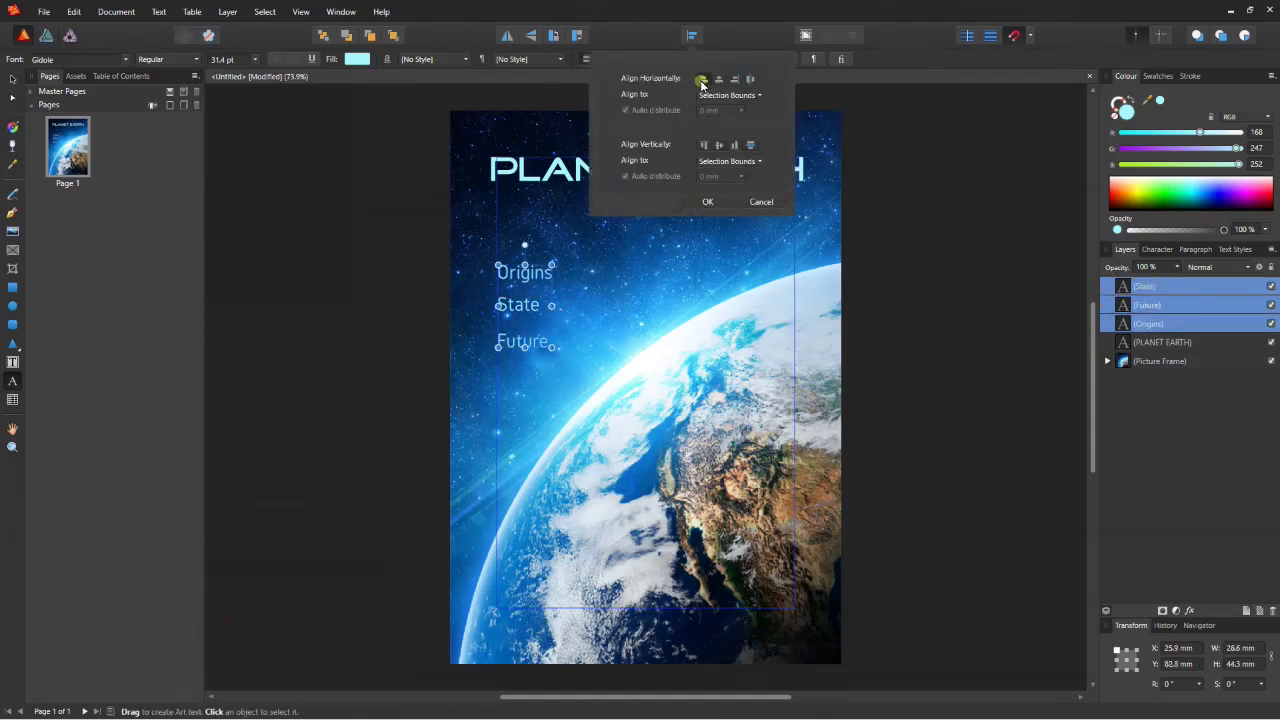
left_click(707, 201)
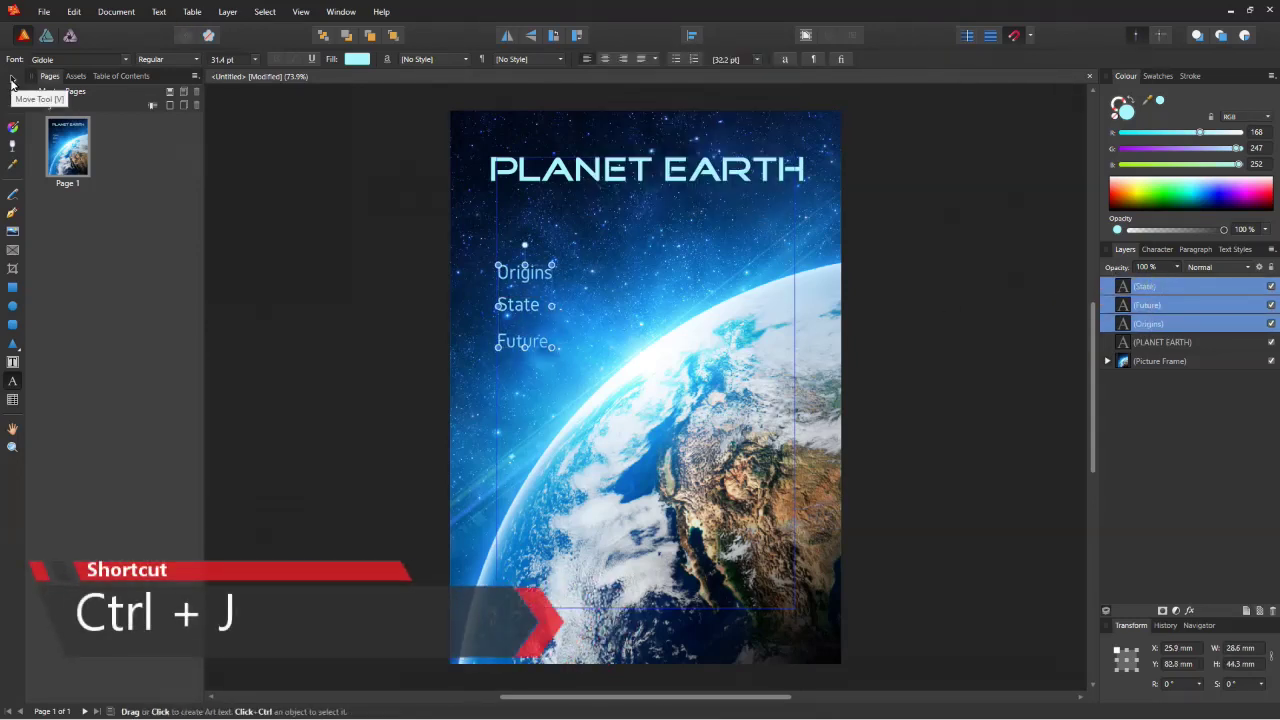
Step: Add 'Issue 1 | Sep 2018' above the title and a 'More Inside' label at the bottom right
left_click(709, 146)
type("Issue 1 | Sep 2018")
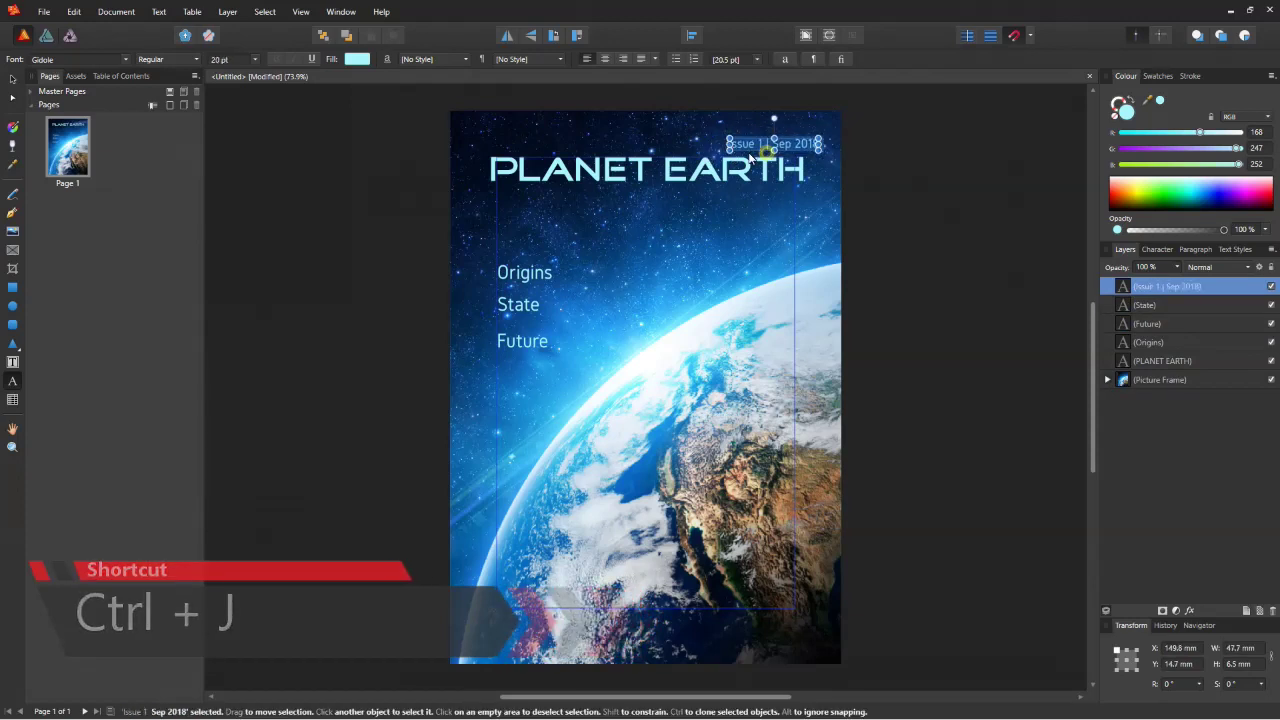
left_click(737, 608)
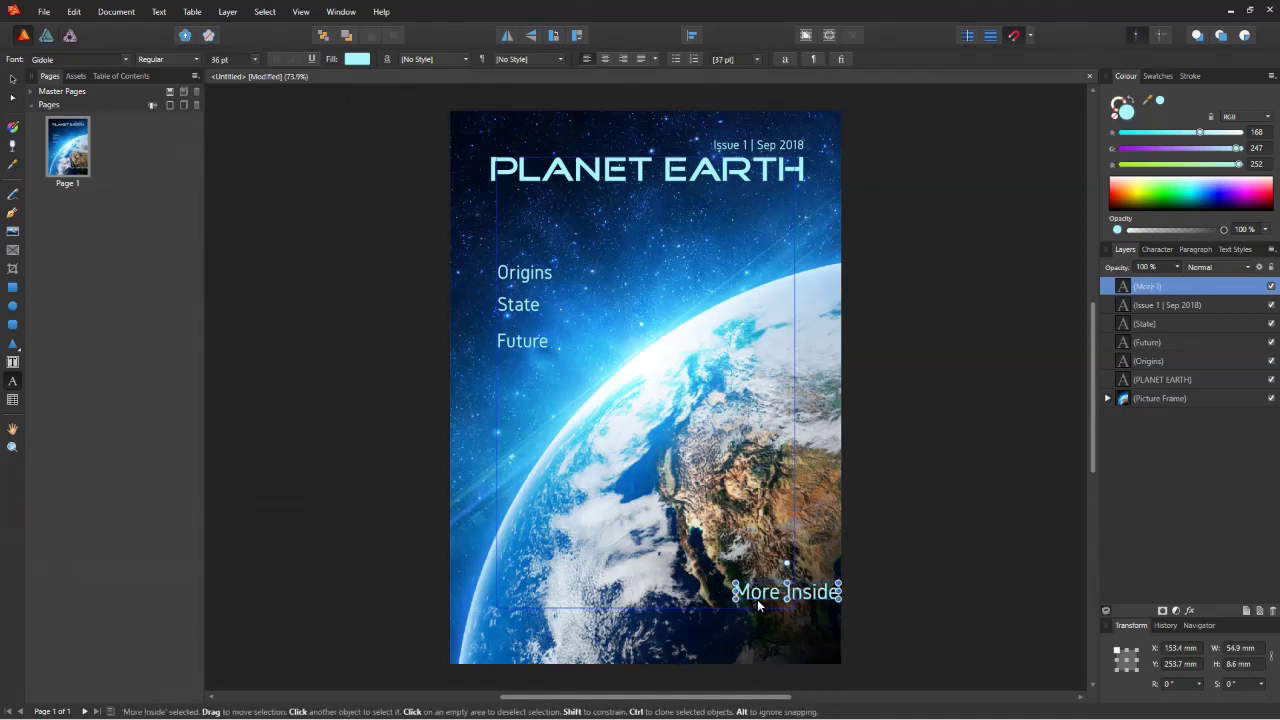
left_click_drag(758, 606, 713, 614)
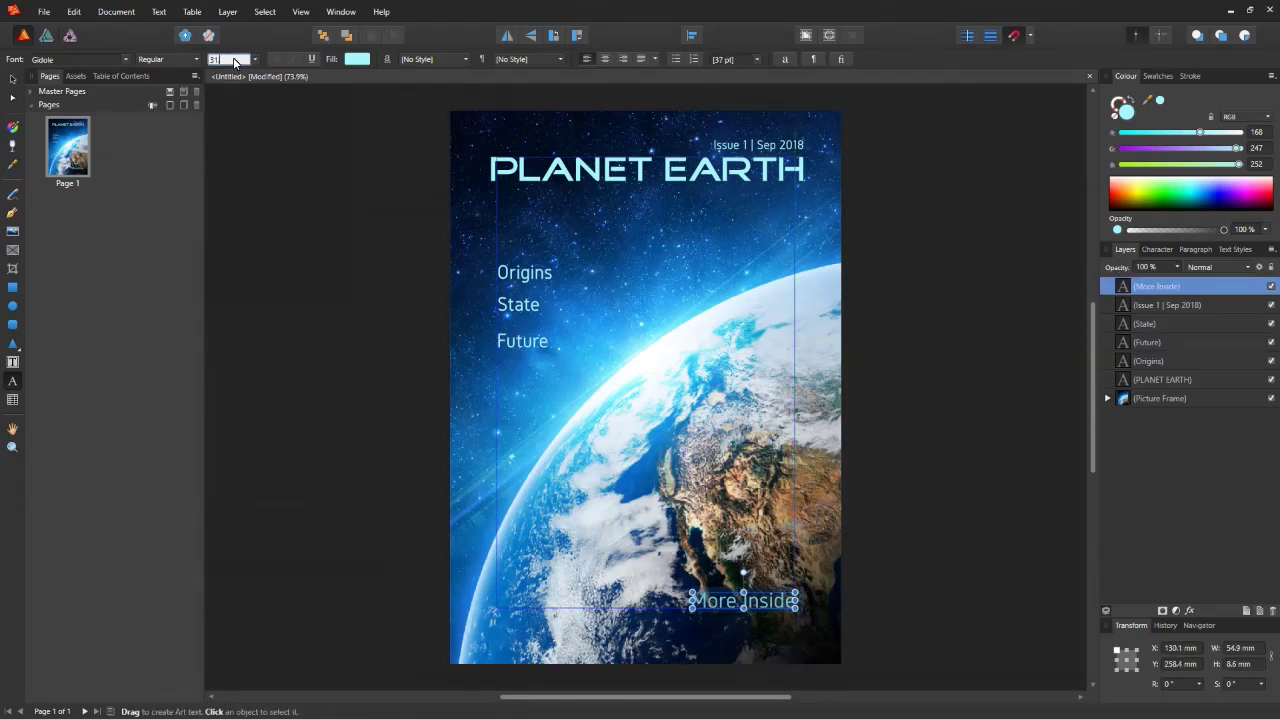
left_click(12, 80)
left_click(379, 487)
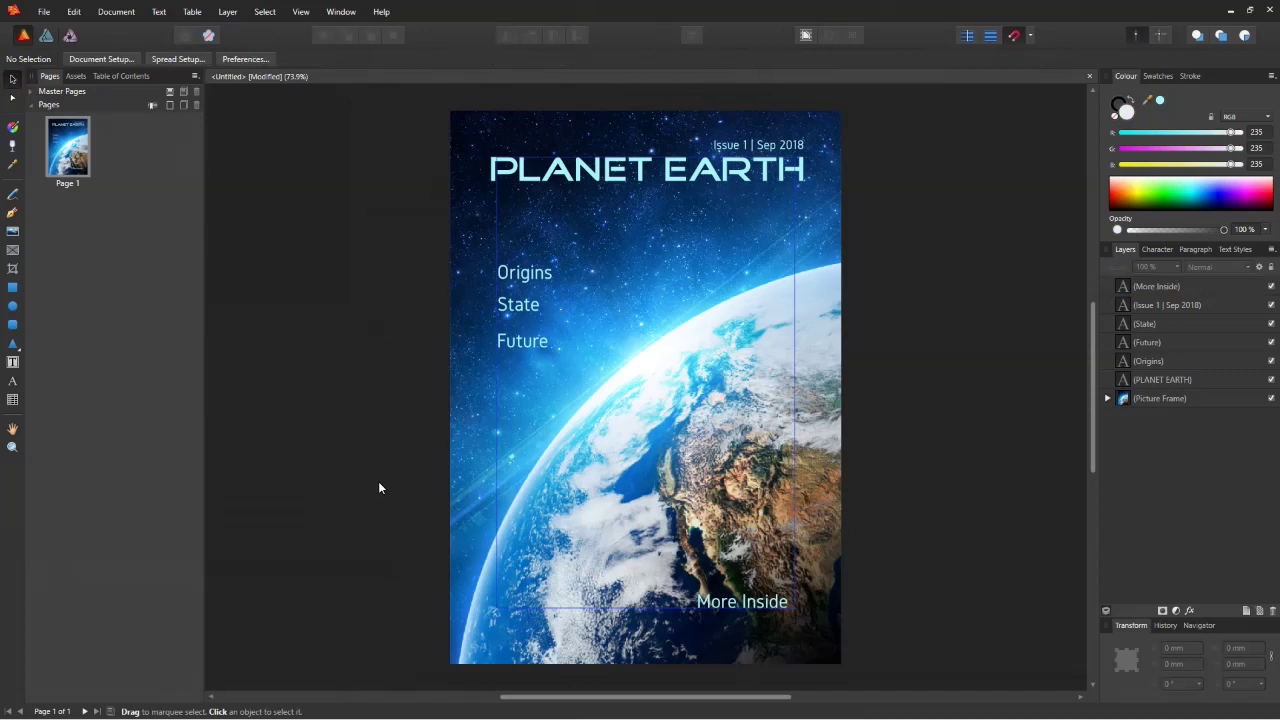
Step: Make the PLANET EARTH title white with an Outer Shadow layer effect
left_click(1160, 379)
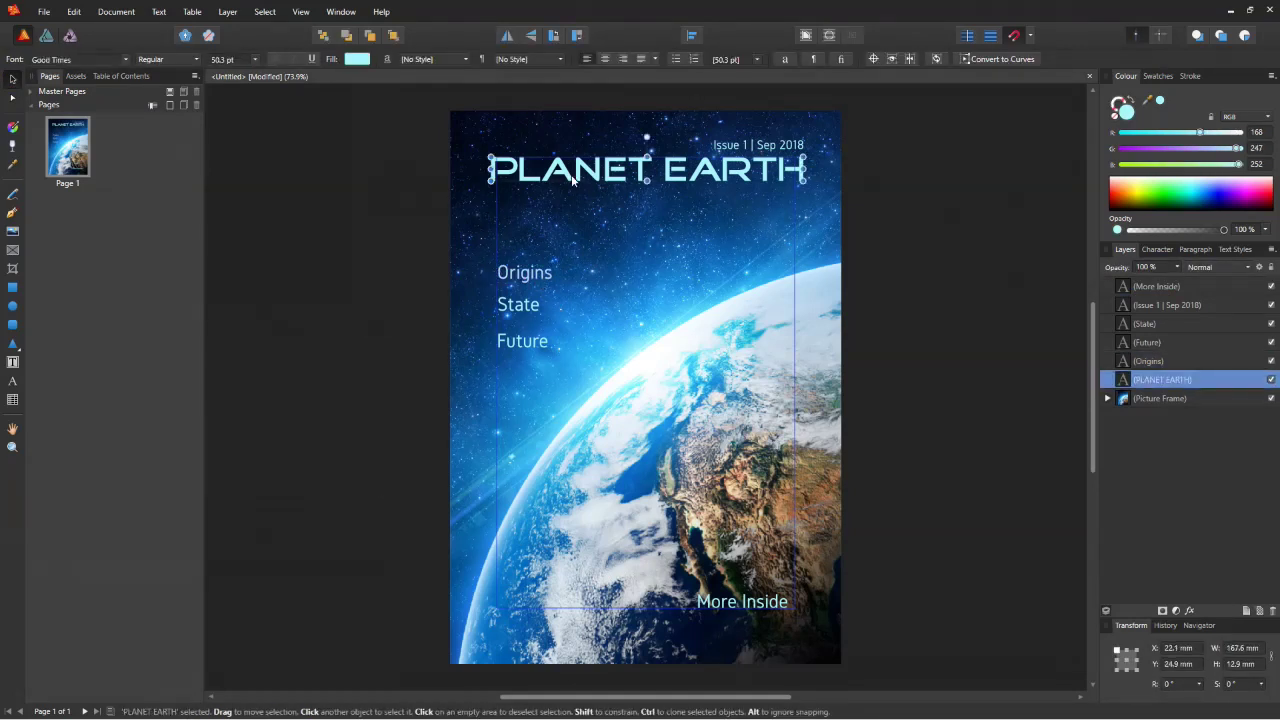
left_click(357, 59)
left_click(629, 343)
left_click(1189, 610)
left_click(475, 212)
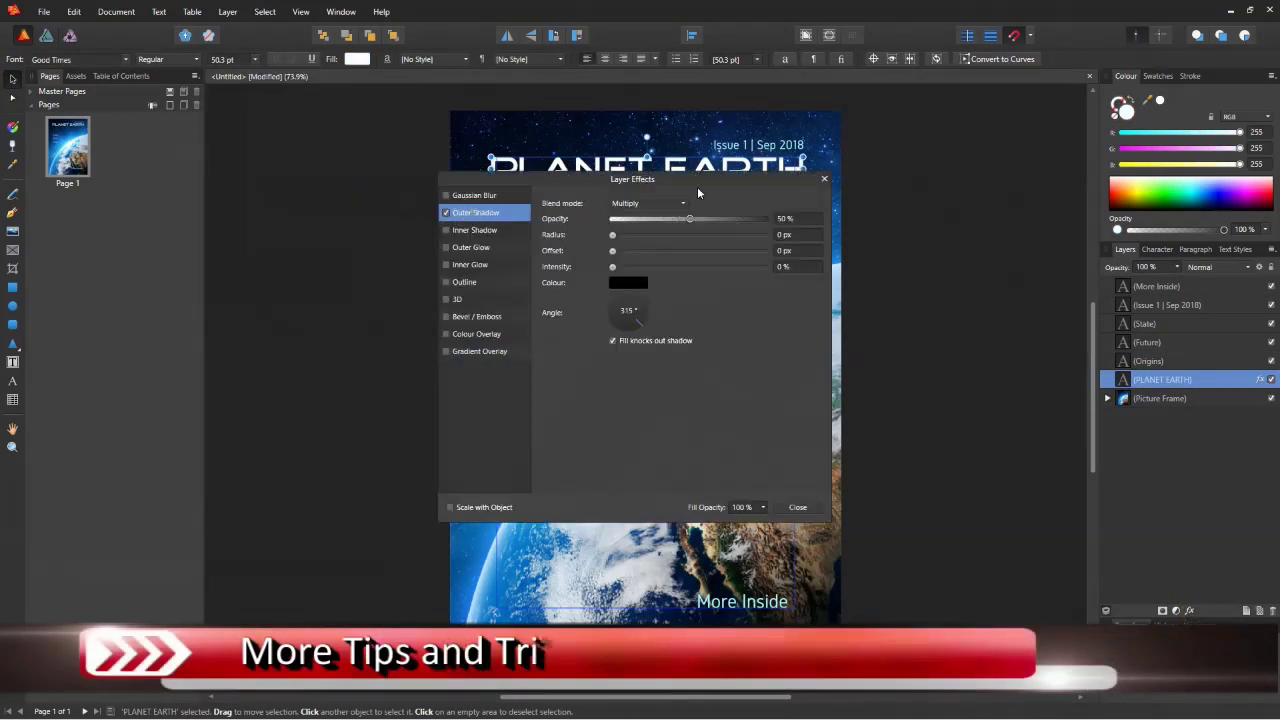
left_click_drag(697, 186, 661, 247)
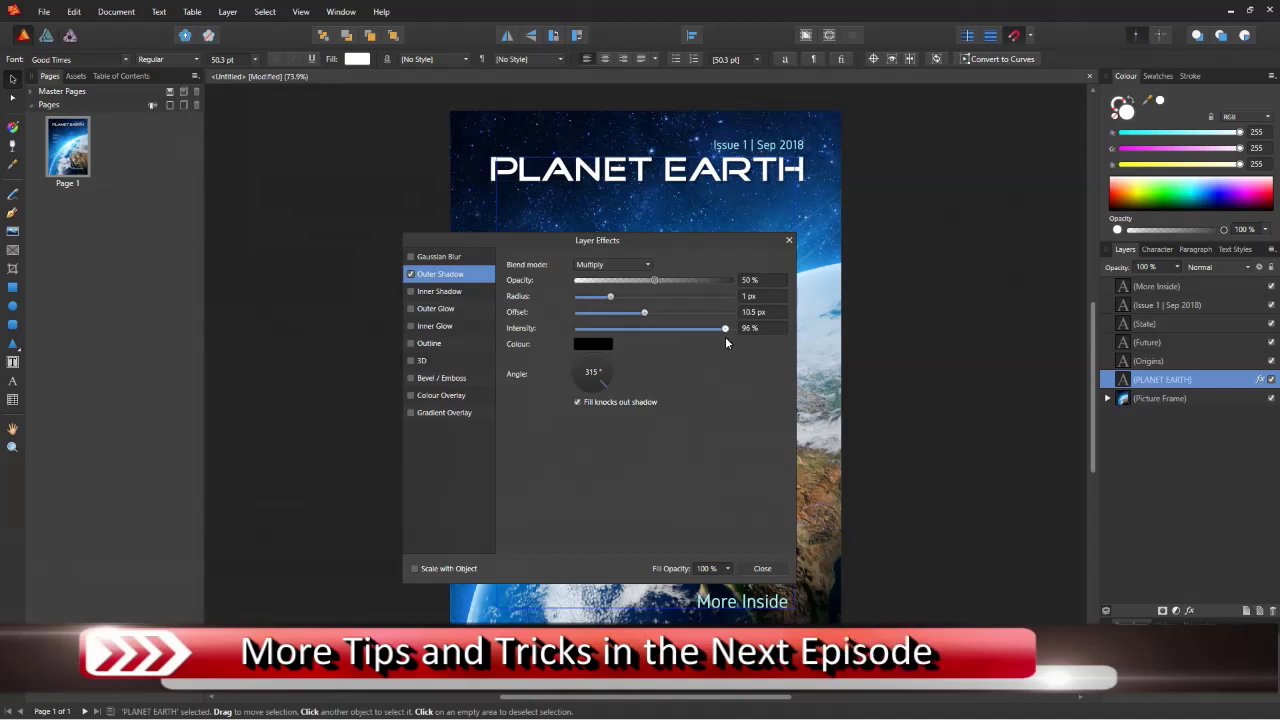
left_click(762, 568)
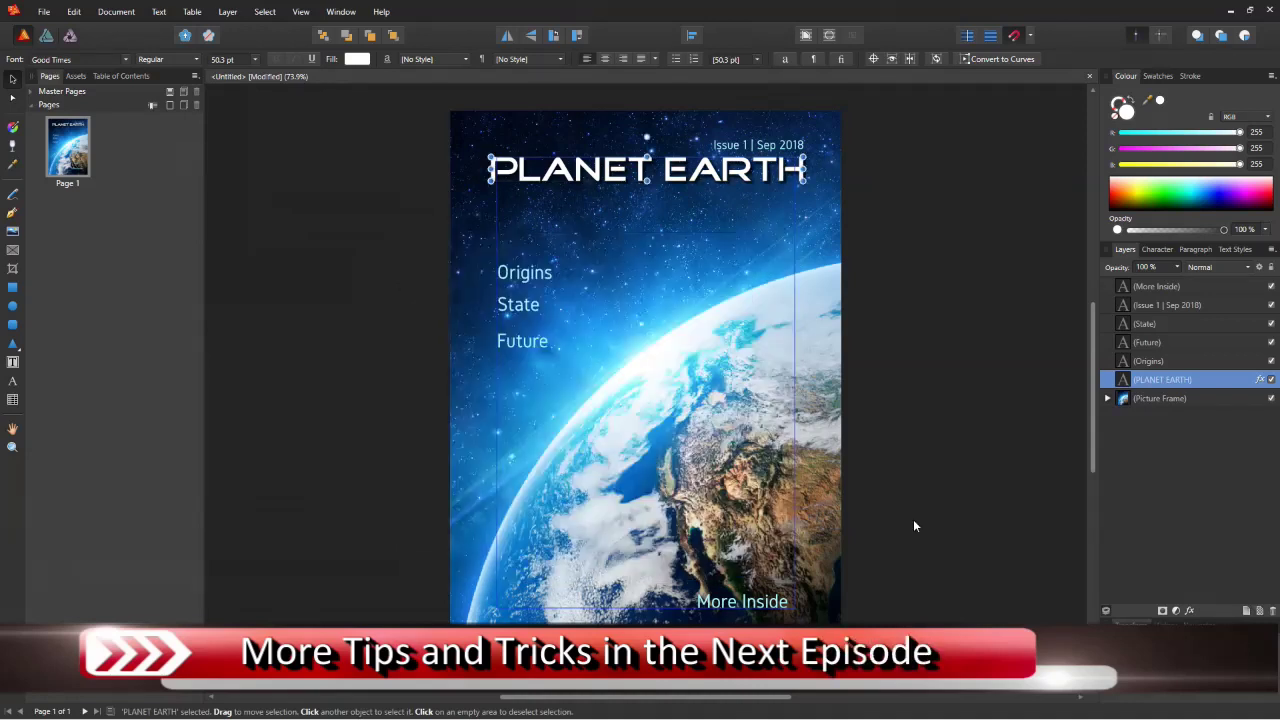
left_click(913, 524)
Step: Change the issue date's fill colour to orange
left_click(1167, 305)
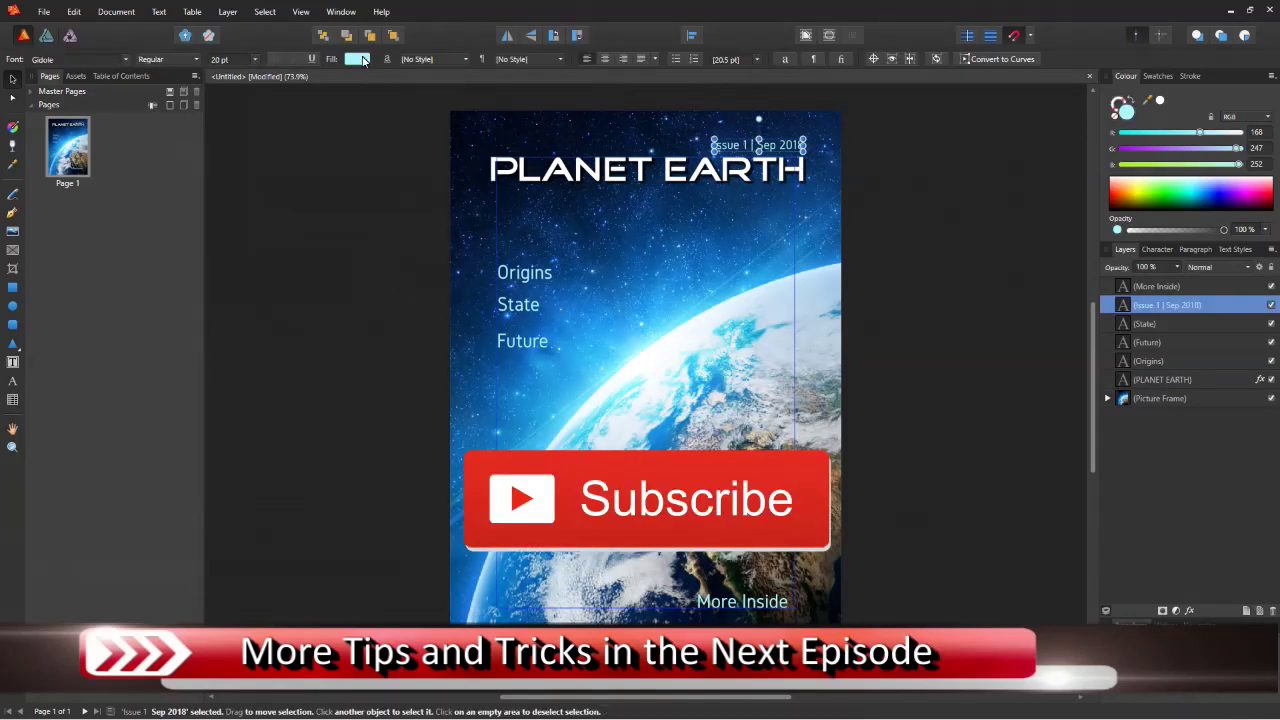
left_click(357, 59)
left_click_drag(419, 83, 846, 505)
left_click_drag(415, 87, 810, 480)
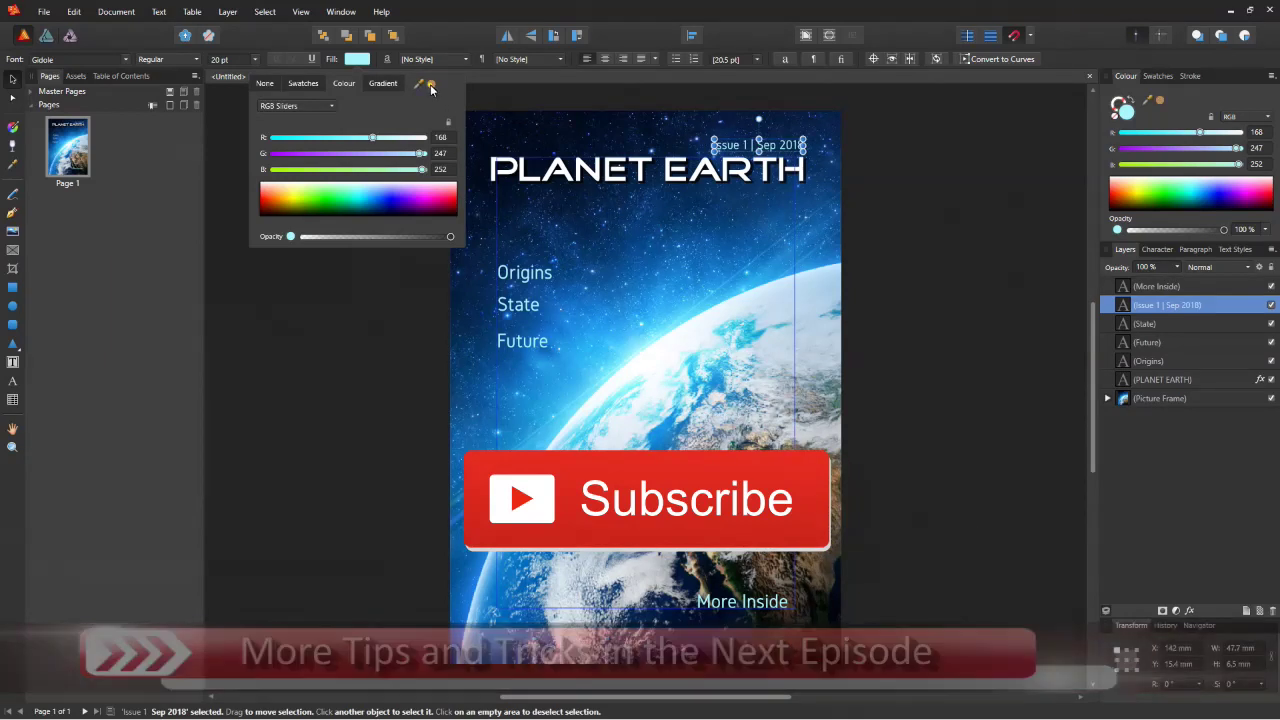